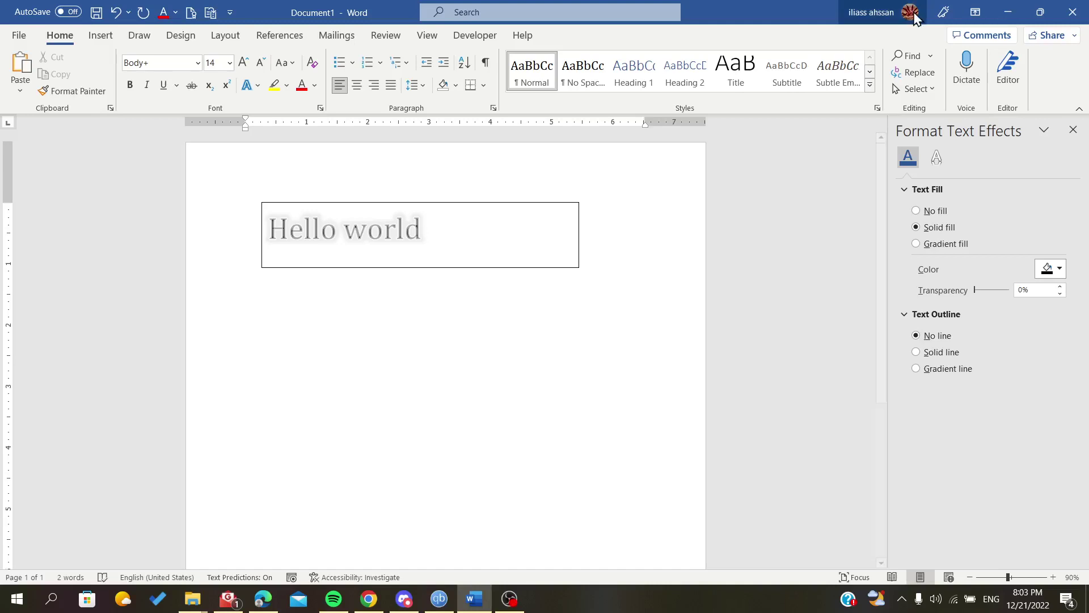
- Close the Format Text Effects pane, leaving only the styled Hello world example box on the page
{"action": "left_click", "coordinate": [1073, 129]}
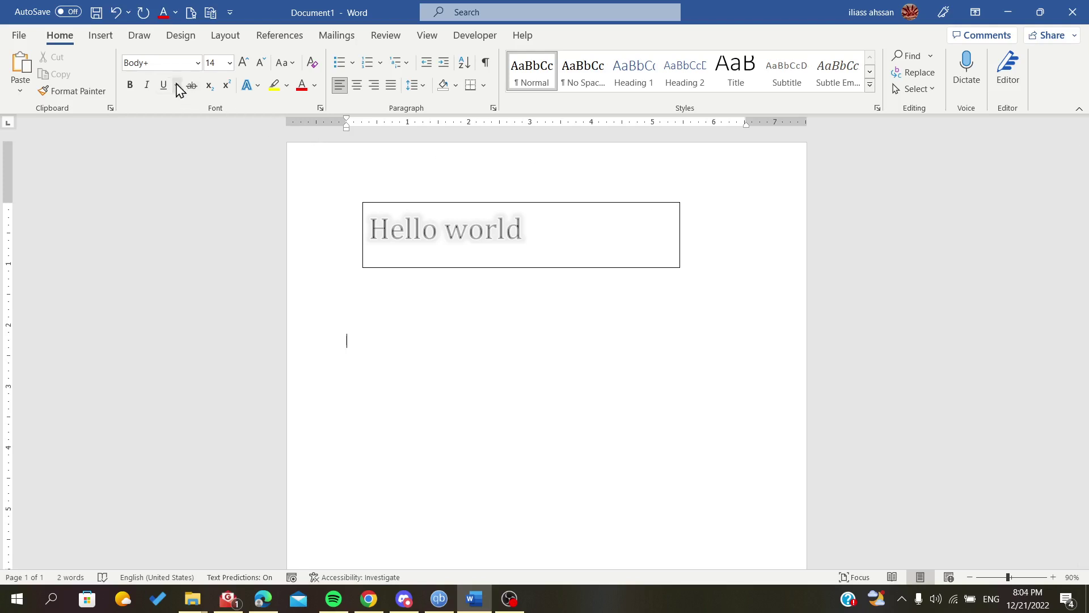
- Insert a Simple Text Box below the example and type Hello world into it
{"action": "left_click", "coordinate": [108, 41]}
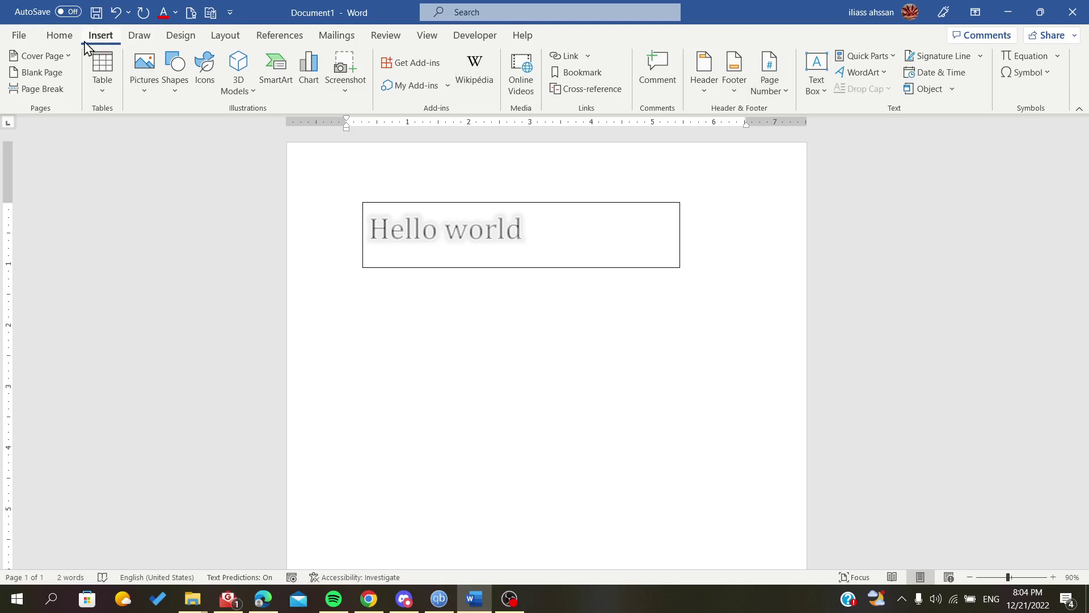
{"action": "left_click", "coordinate": [817, 77]}
{"action": "left_click", "coordinate": [818, 154]}
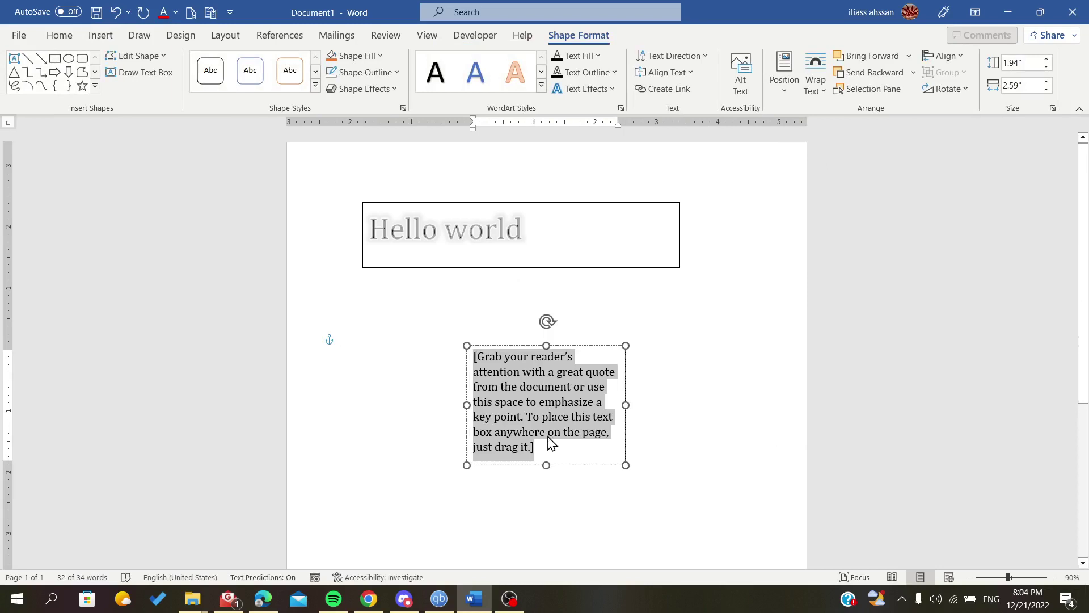
{"action": "type", "text": "Hello world"}
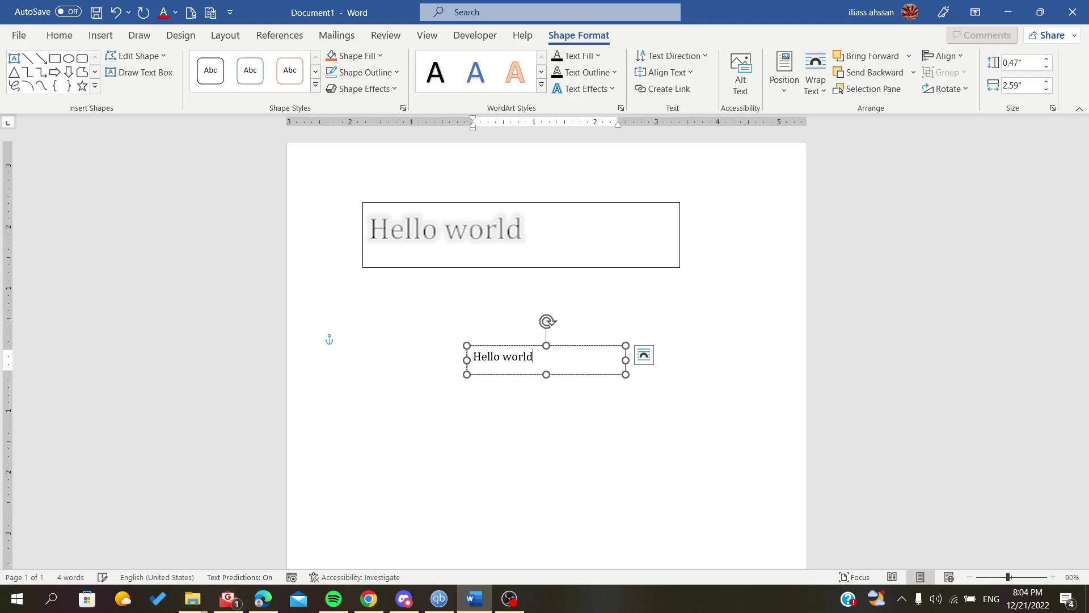
- Enlarge the new text box, set its Hello world text to 48 pt, and nudge it left
{"action": "left_click_drag", "start_coordinate": [626, 375], "coordinate": [712, 447]}
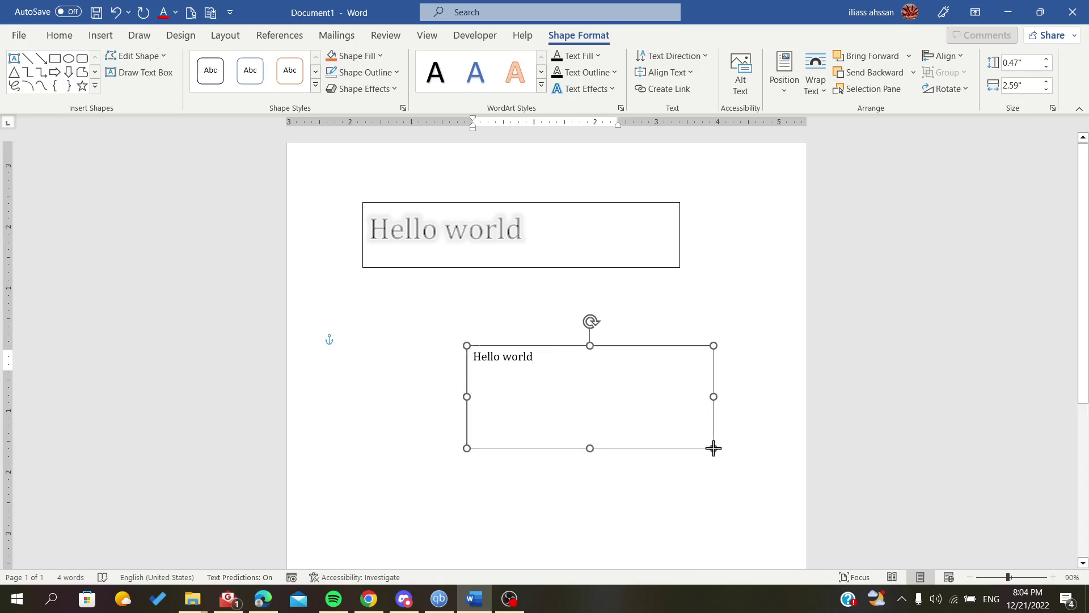
{"action": "left_click_drag", "start_coordinate": [545, 372], "coordinate": [469, 355]}
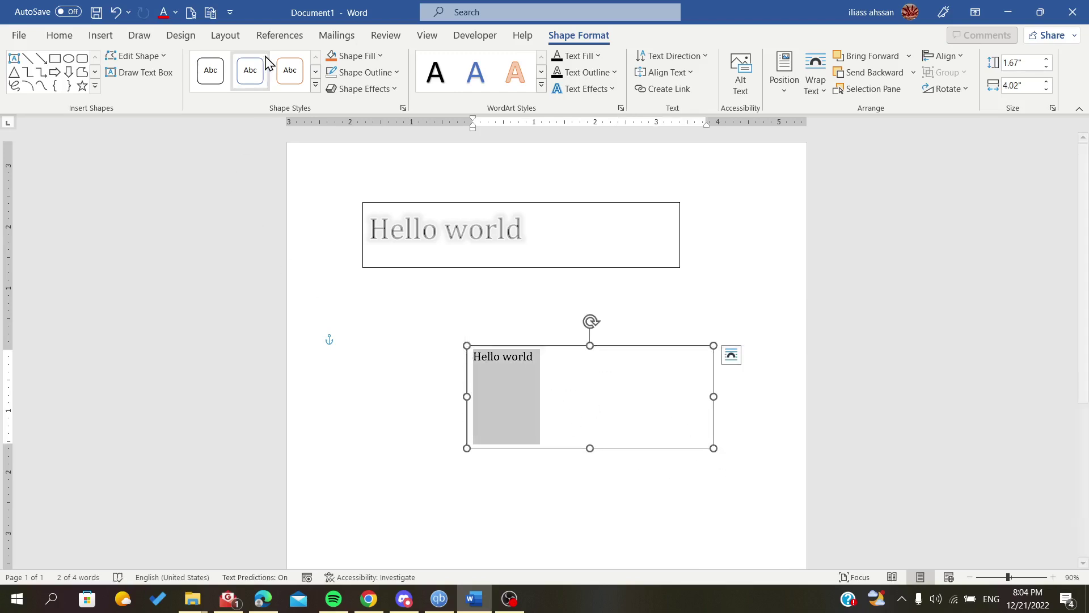
{"action": "left_click", "coordinate": [59, 36]}
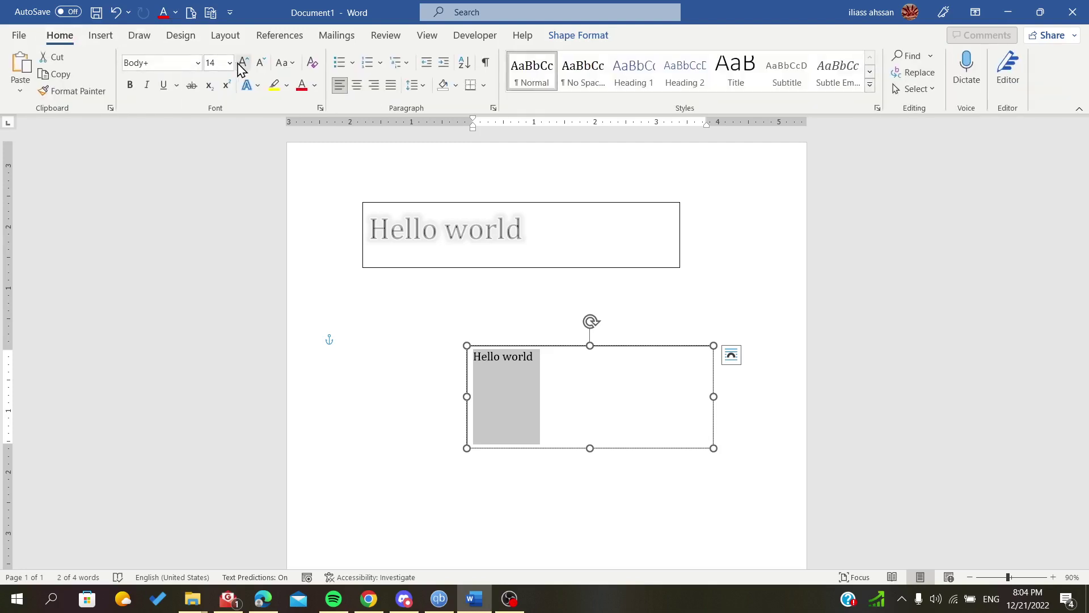
{"action": "key", "text": "ctrl+bracketright"}
{"action": "key", "text": "ctrl+bracketright"}
{"action": "key", "text": "ctrl+bracketright"}
{"action": "key", "text": "ctrl+bracketright"}
{"action": "key", "text": "ctrl+bracketright"}
{"action": "key", "text": "ctrl+bracketright"}
{"action": "key", "text": "ctrl+bracketright"}
{"action": "left_click", "coordinate": [205, 66]}
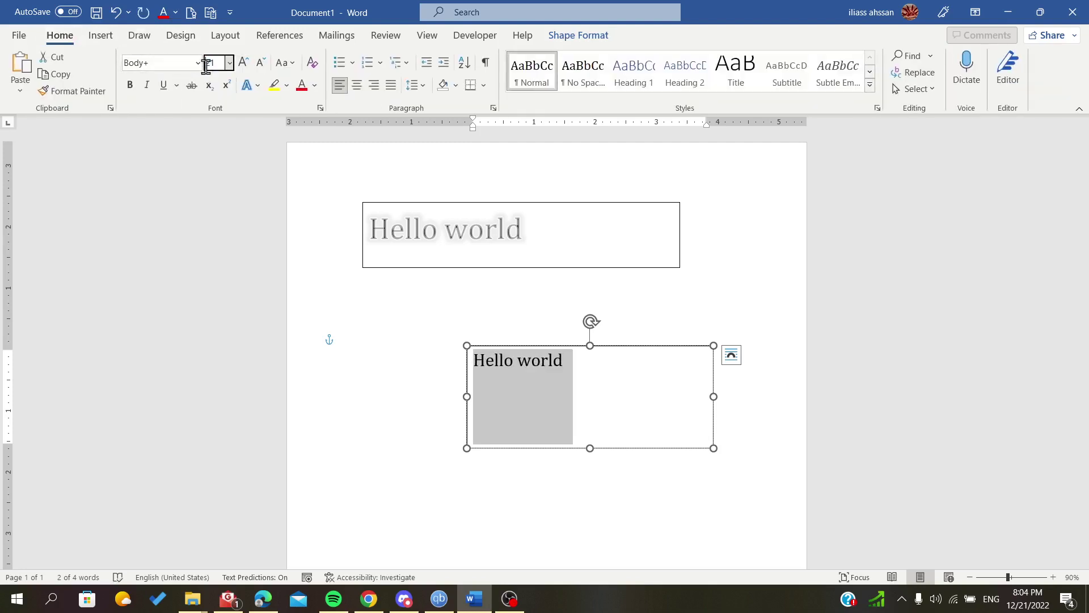
{"action": "left_click_drag", "start_coordinate": [211, 67], "coordinate": [203, 70]}
{"action": "type", "text": "22"}
{"action": "key", "text": "Return"}
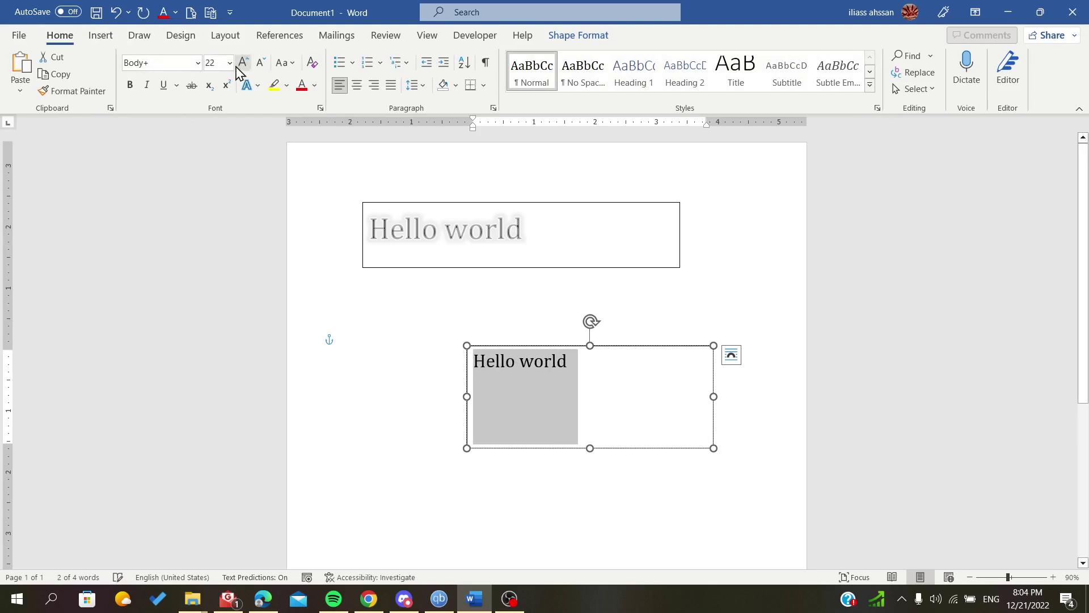
{"action": "left_click", "coordinate": [229, 62]}
{"action": "left_click", "coordinate": [216, 318]}
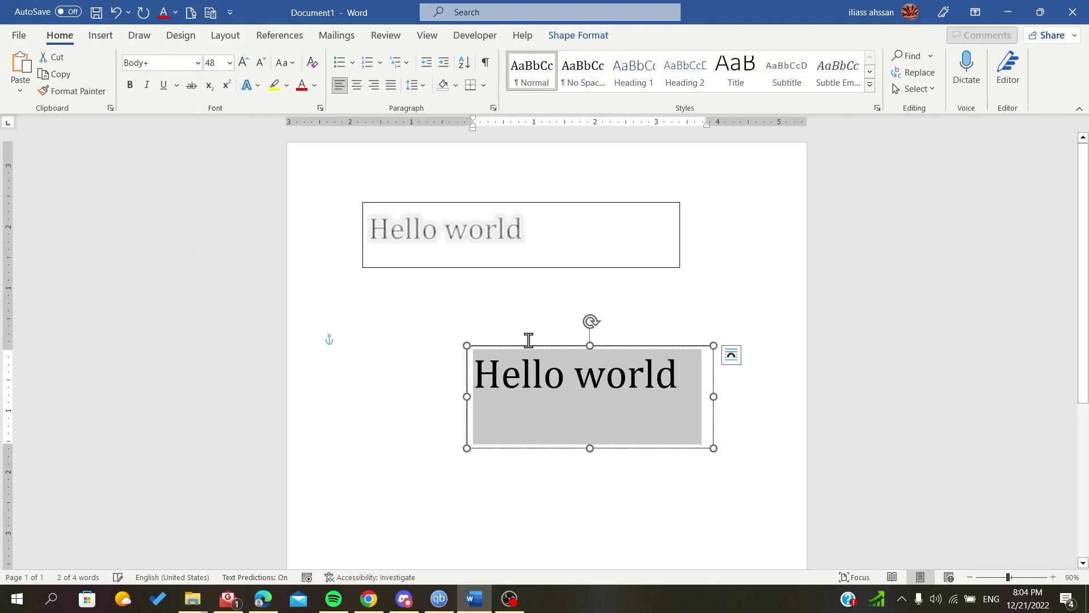
{"action": "left_click_drag", "start_coordinate": [531, 344], "coordinate": [475, 352]}
{"action": "scroll", "coordinate": [403, 262], "scroll_direction": "down", "scroll_amount": 3}
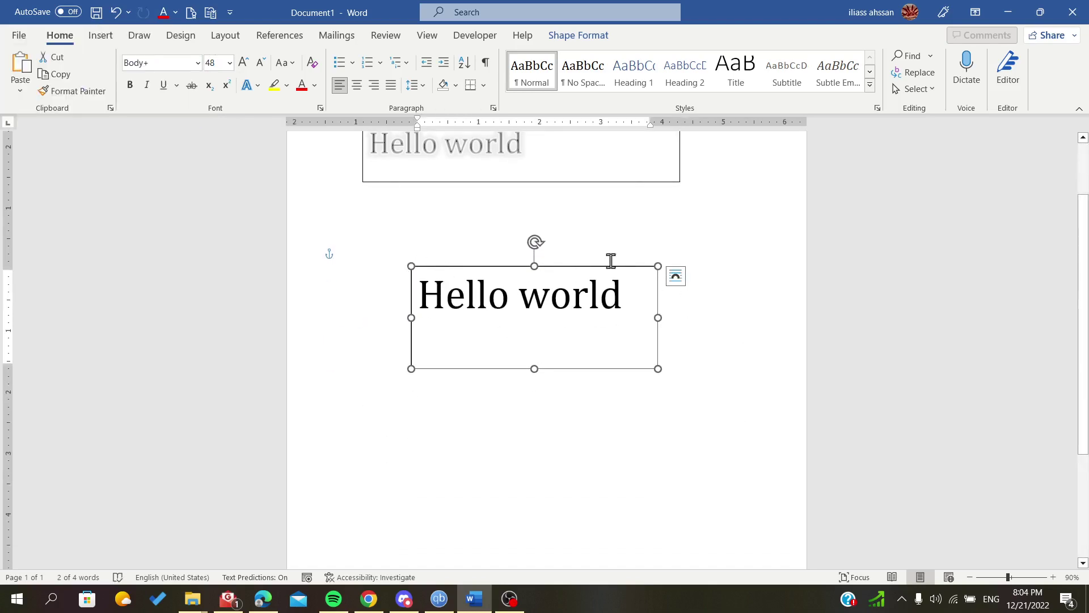
- Open the Glow Options for the new text from Shape Format's Text Effects
{"action": "left_click", "coordinate": [577, 35]}
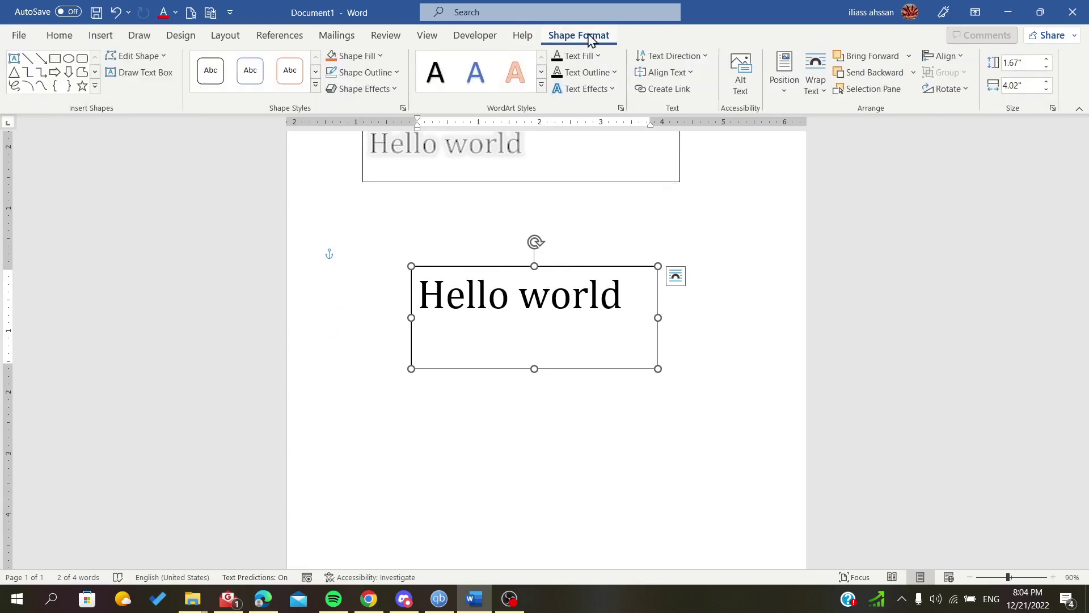
{"action": "left_click", "coordinate": [612, 89]}
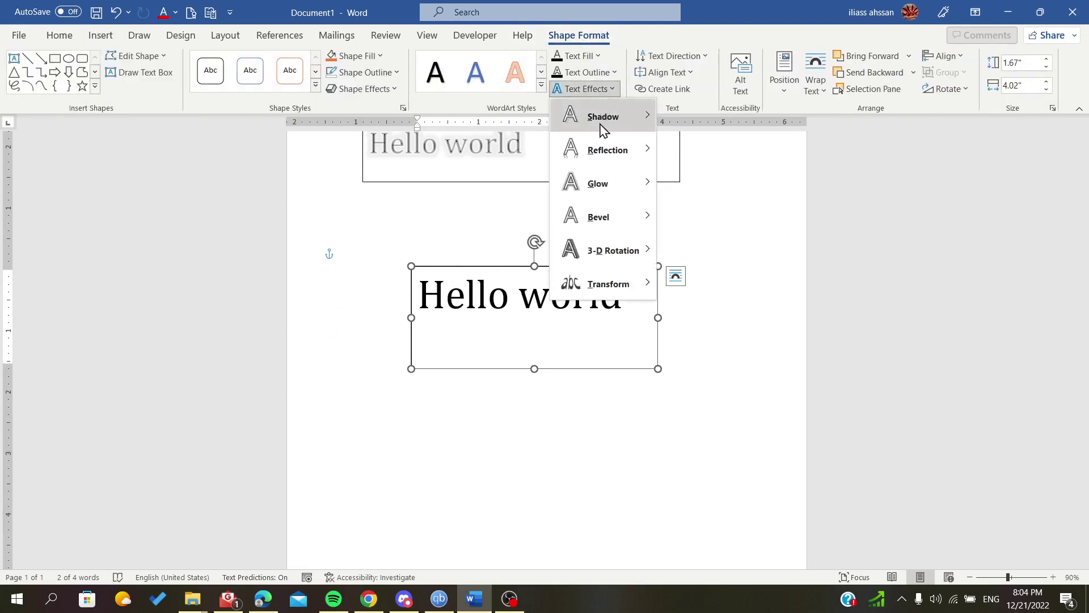
{"action": "mouse_move", "coordinate": [616, 190]}
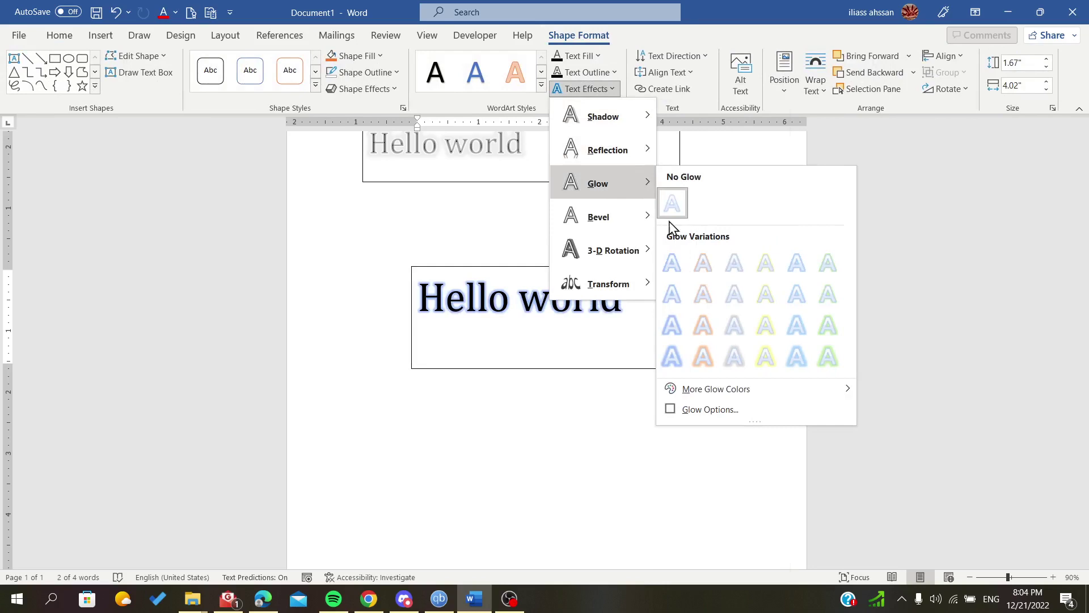
{"action": "left_click", "coordinate": [709, 410]}
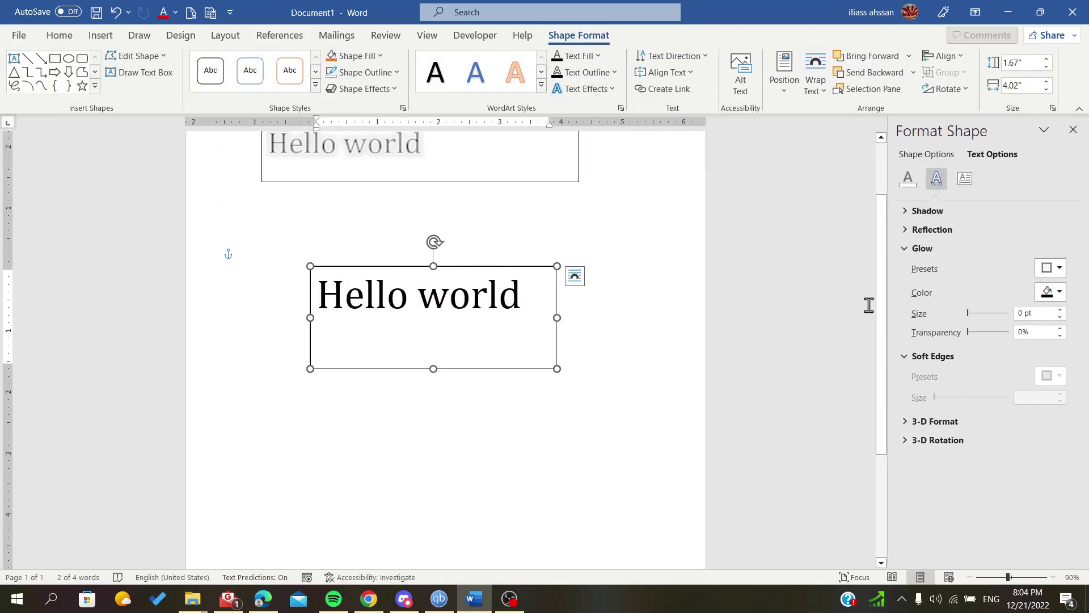
{"action": "left_click", "coordinate": [1054, 268]}
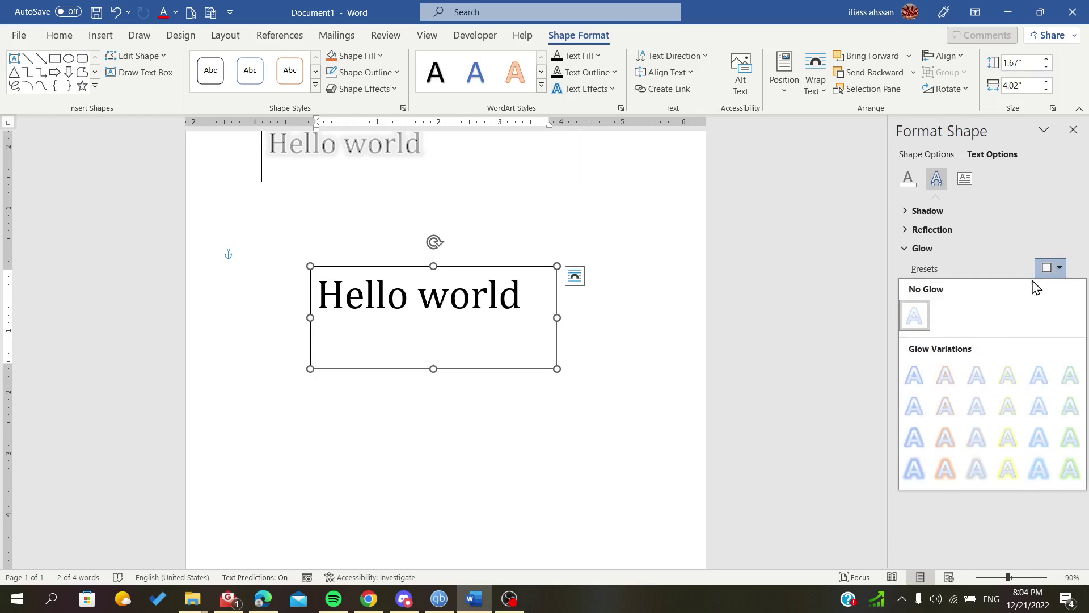
{"action": "left_click", "coordinate": [1050, 267]}
- Set the text glow to grey, 26 pt size and 12% transparency
{"action": "left_click", "coordinate": [1055, 292]}
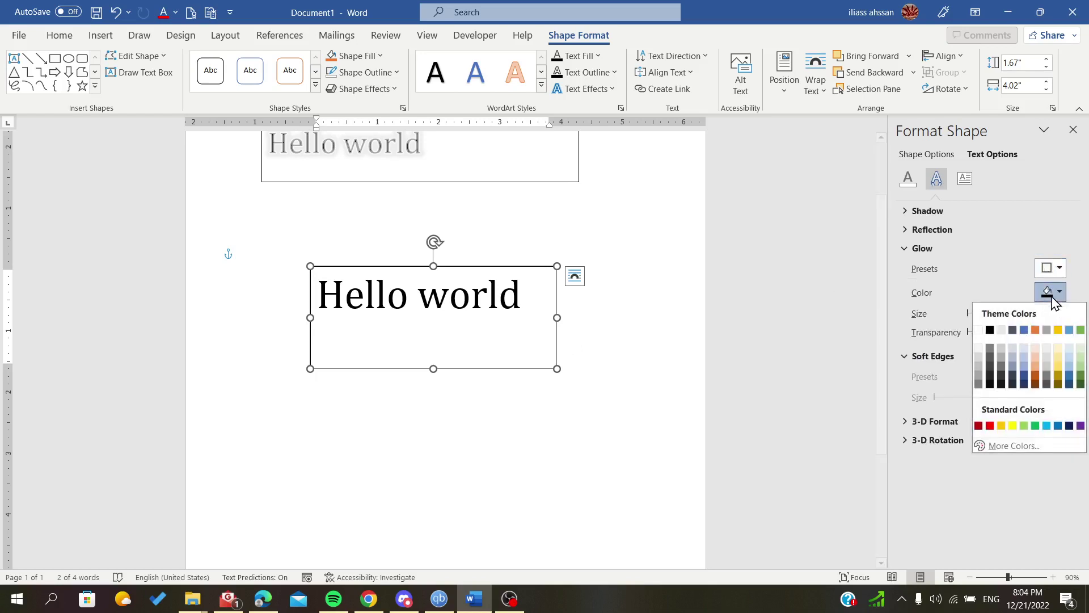
{"action": "left_click", "coordinate": [980, 350]}
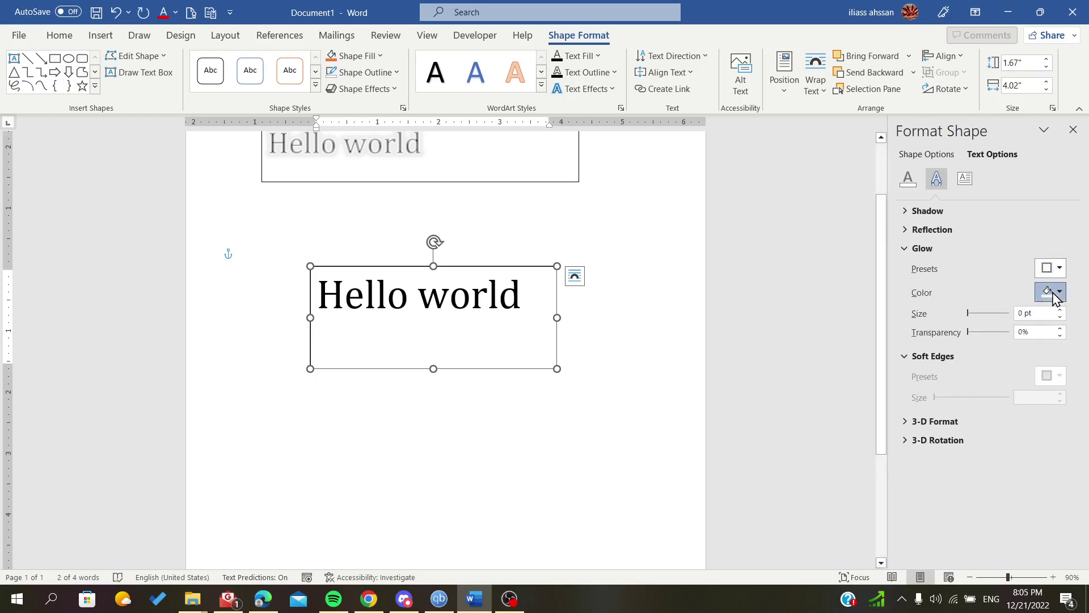
{"action": "left_click", "coordinate": [1054, 292]}
{"action": "left_click", "coordinate": [979, 363]}
{"action": "left_click_drag", "start_coordinate": [969, 314], "coordinate": [976, 321]}
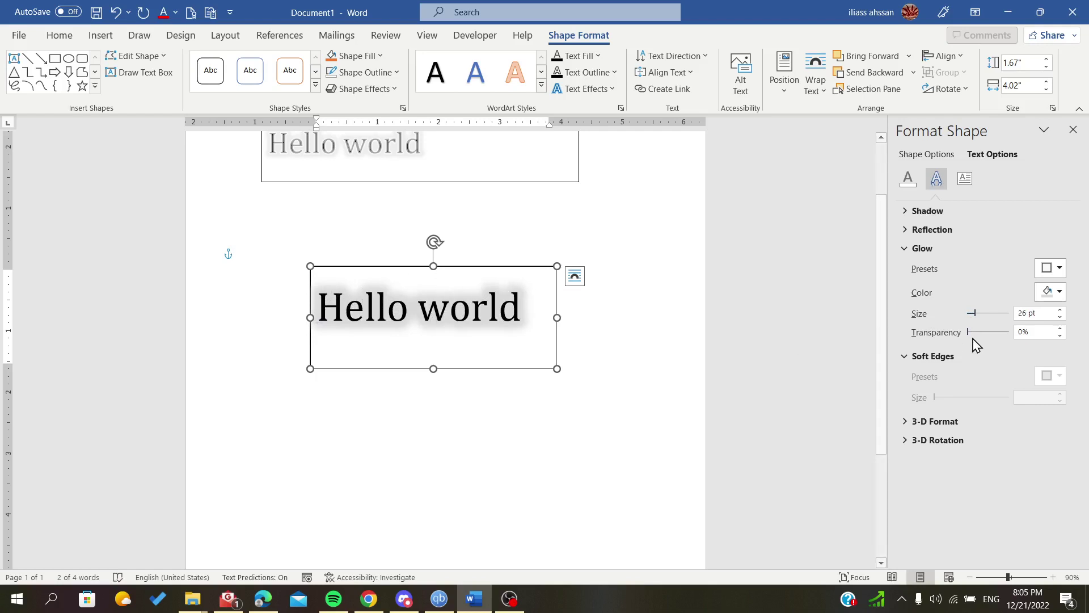
{"action": "left_click_drag", "start_coordinate": [968, 334], "coordinate": [973, 336]}
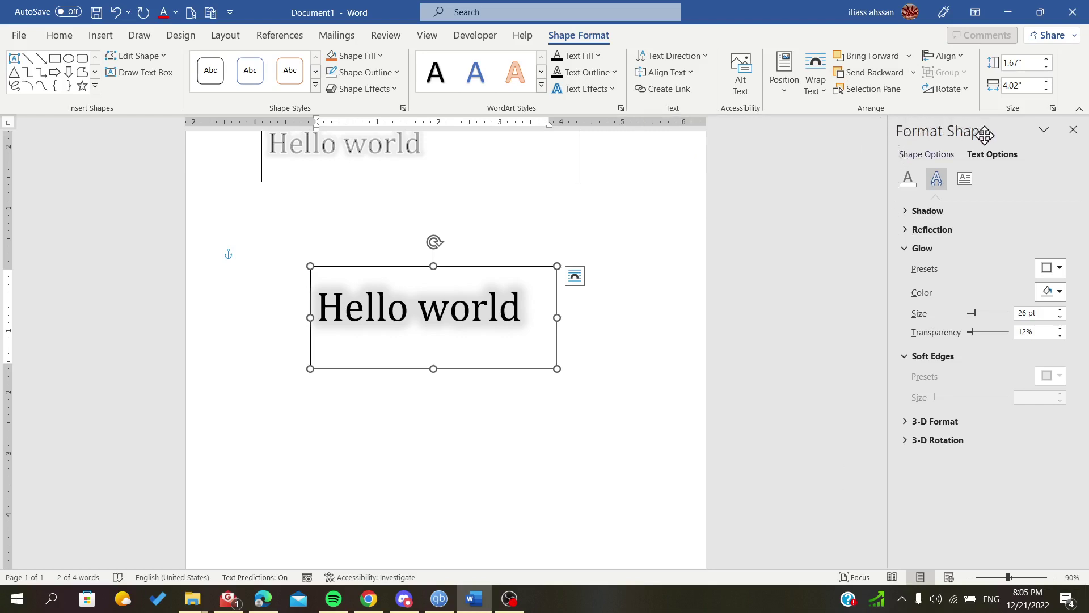
{"action": "left_click", "coordinate": [939, 155]}
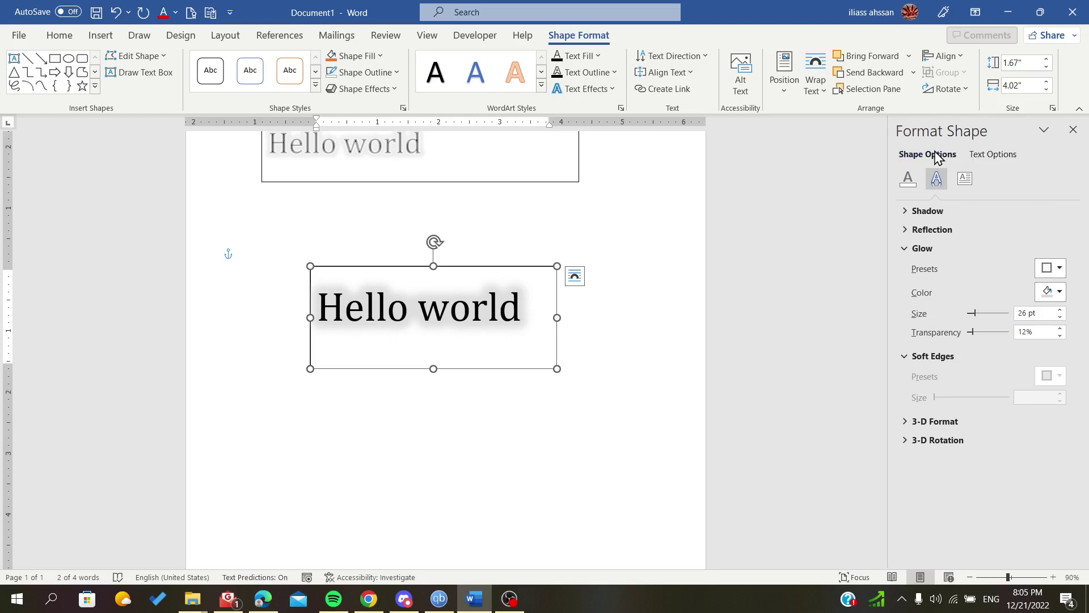
- Select the Hello world text and set its solid text fill to 44% transparency
{"action": "left_click", "coordinate": [992, 154]}
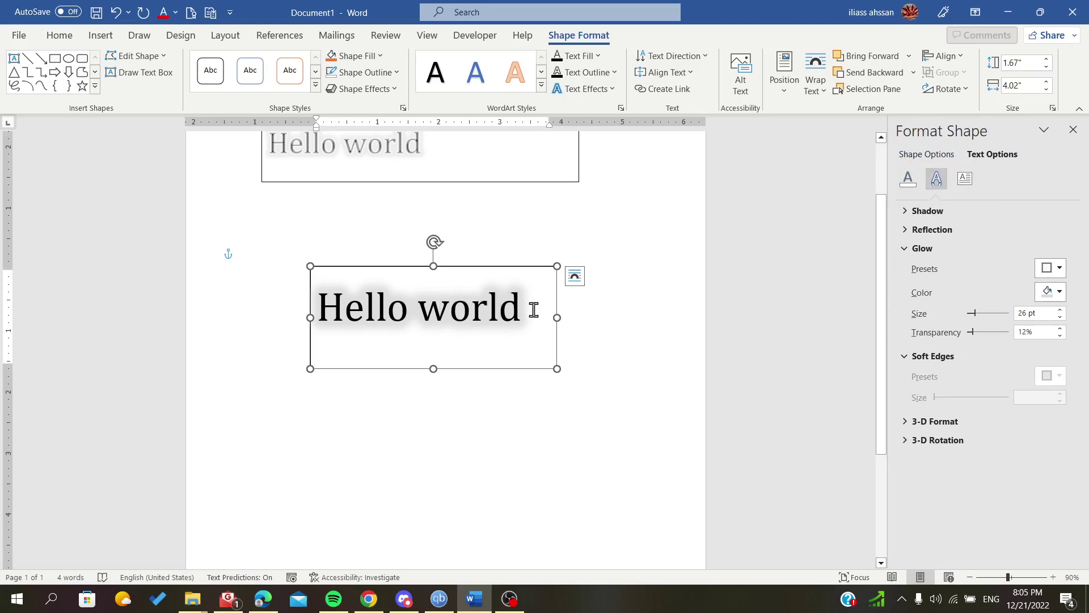
{"action": "left_click_drag", "start_coordinate": [530, 309], "coordinate": [319, 307]}
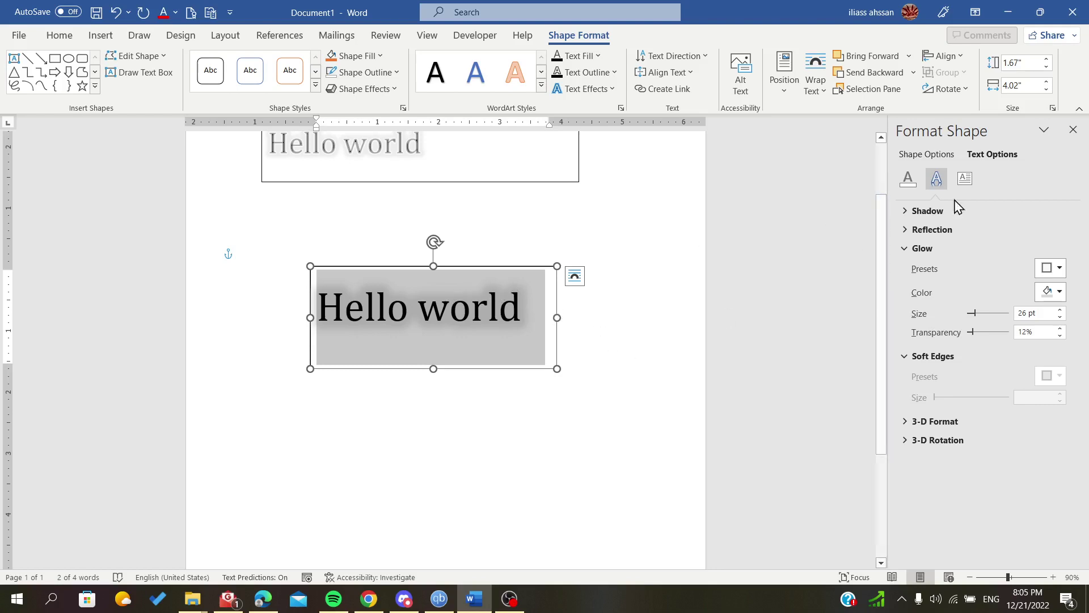
{"action": "left_click", "coordinate": [908, 178]}
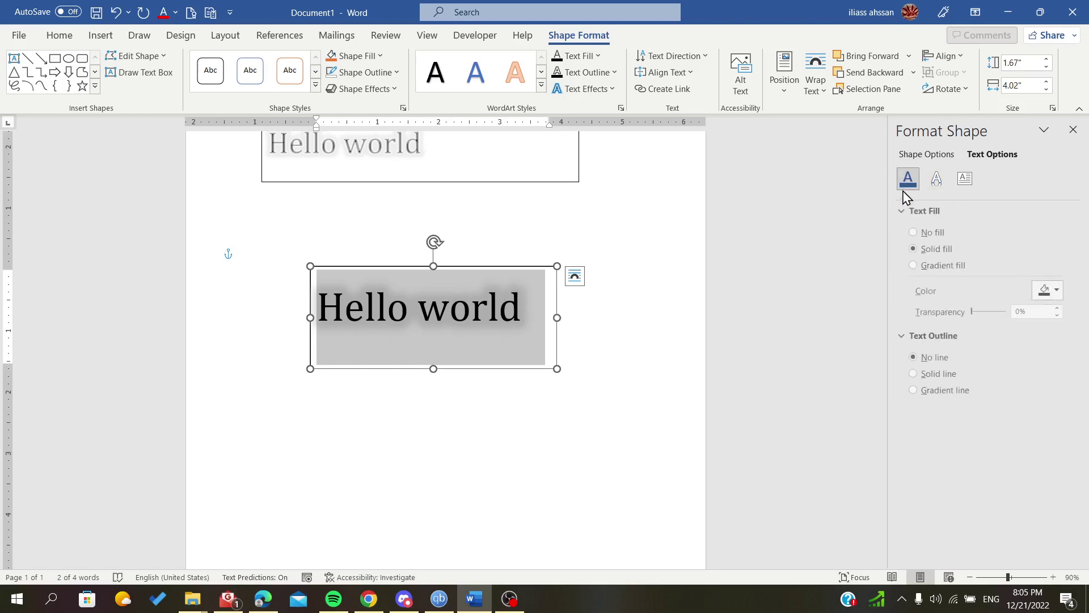
{"action": "left_click", "coordinate": [354, 323]}
{"action": "left_click_drag", "start_coordinate": [319, 310], "coordinate": [506, 320]}
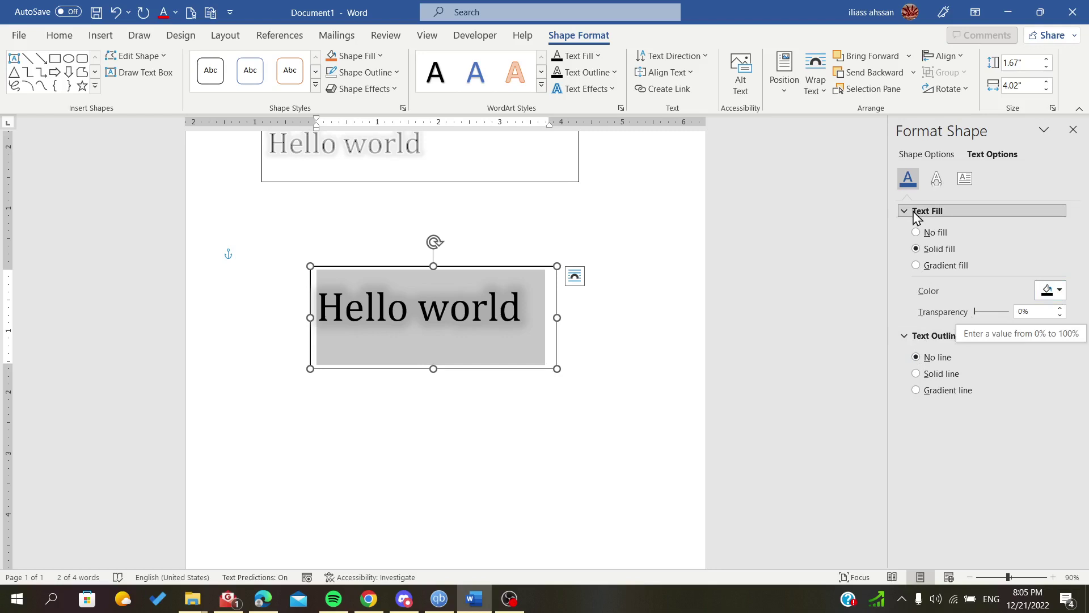
{"action": "left_click", "coordinate": [916, 234]}
{"action": "left_click", "coordinate": [916, 248]}
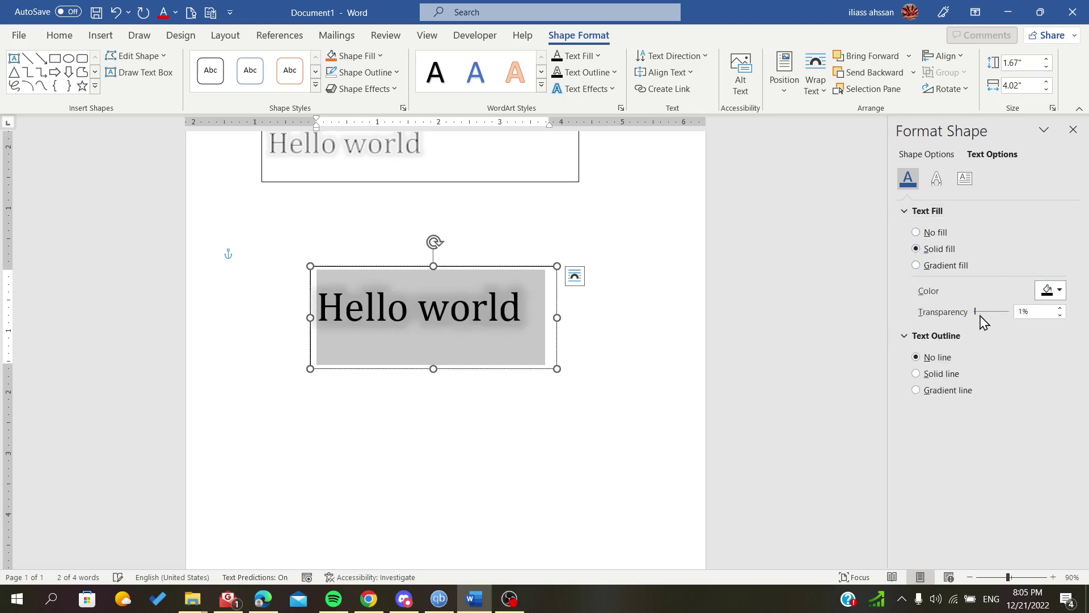
{"action": "left_click_drag", "start_coordinate": [975, 311], "coordinate": [992, 316]}
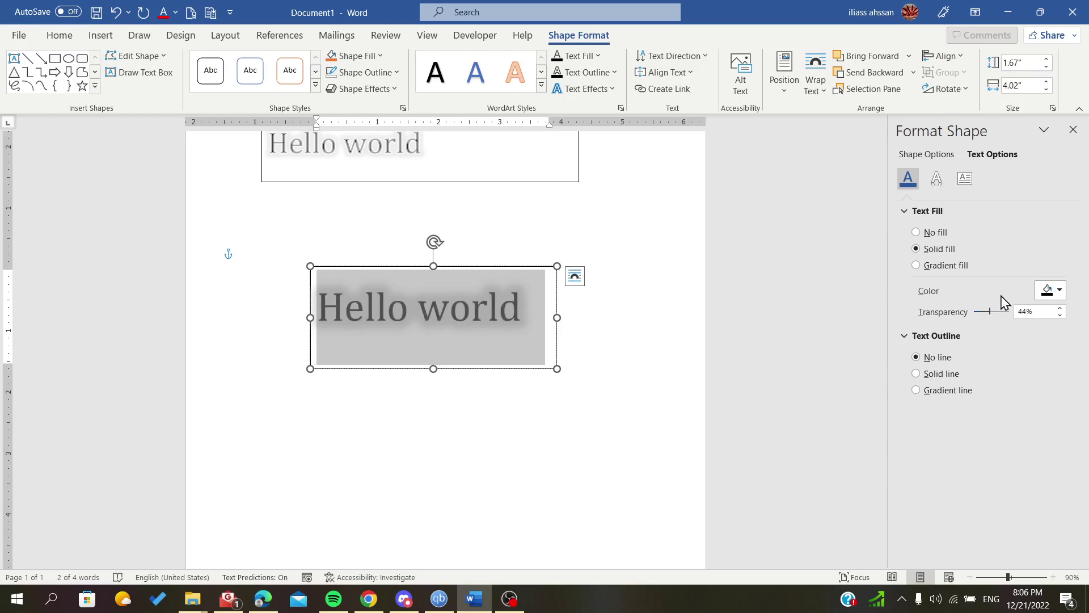
- Keep the fill colour unchanged and give the lettering a solid black 0.75 pt outline
{"action": "left_click", "coordinate": [1055, 296]}
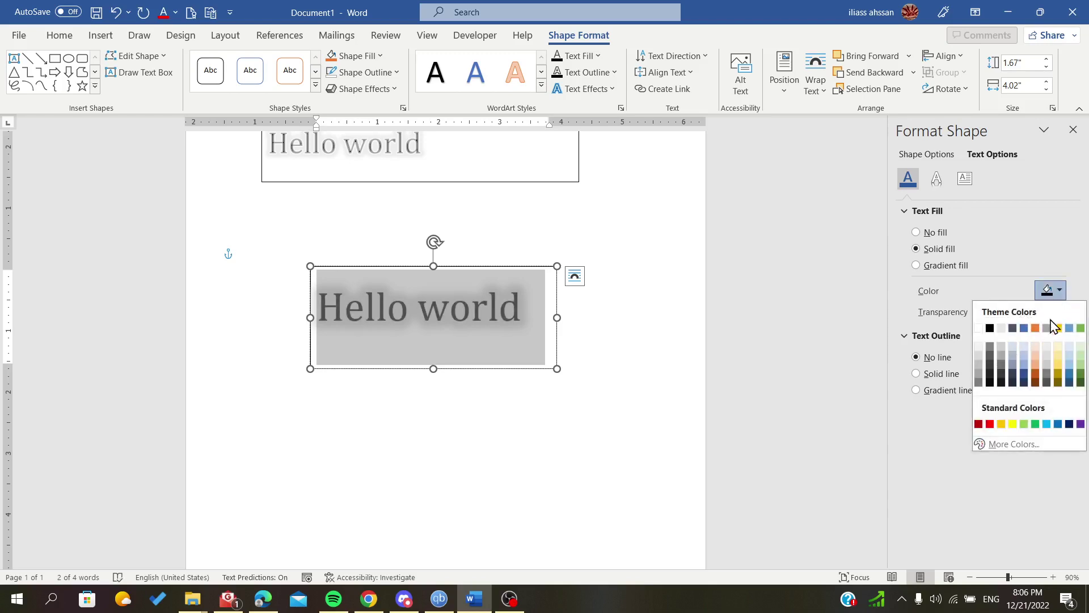
{"action": "left_click", "coordinate": [1053, 304]}
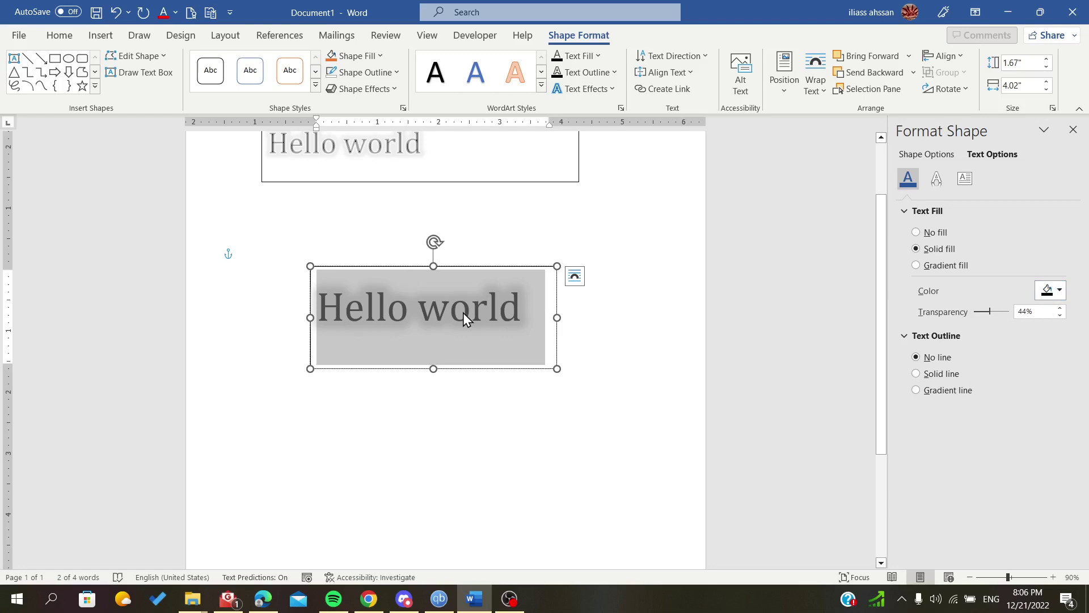
{"action": "left_click", "coordinate": [1048, 291]}
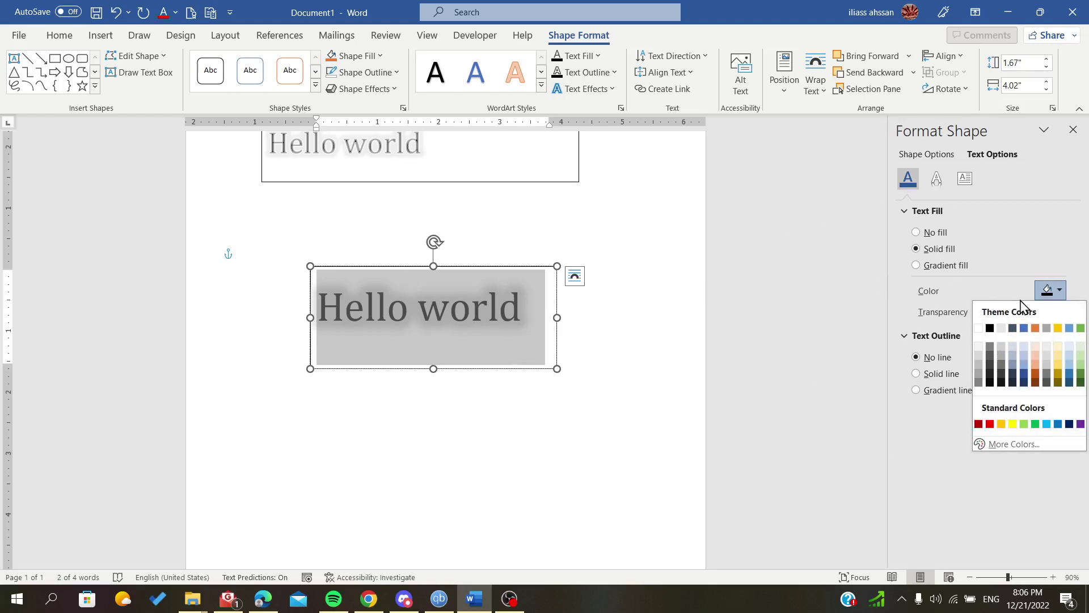
{"action": "left_click", "coordinate": [1052, 301]}
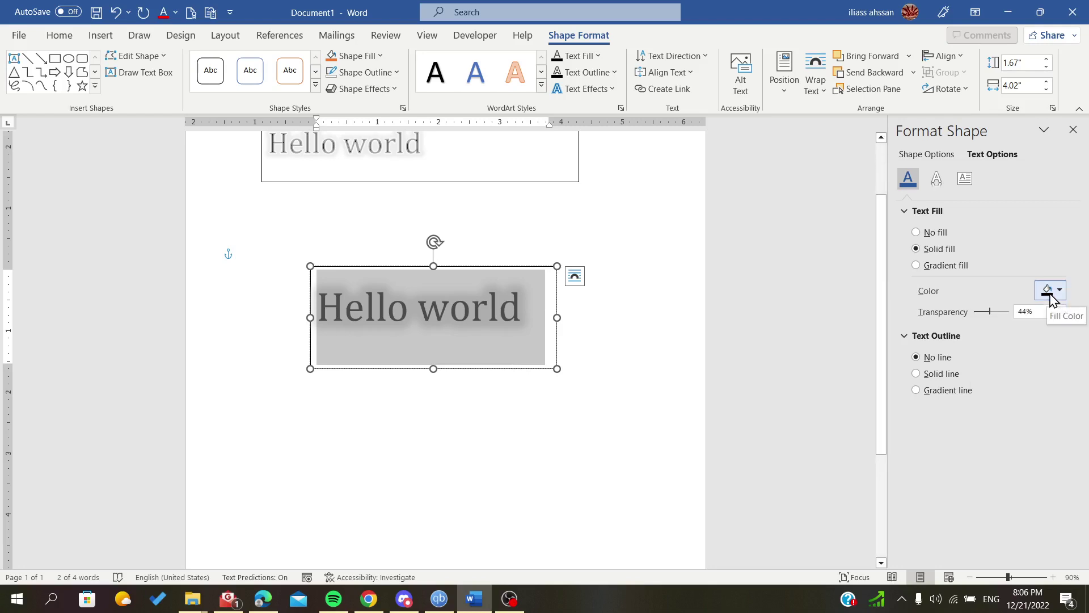
{"action": "left_click", "coordinate": [916, 373]}
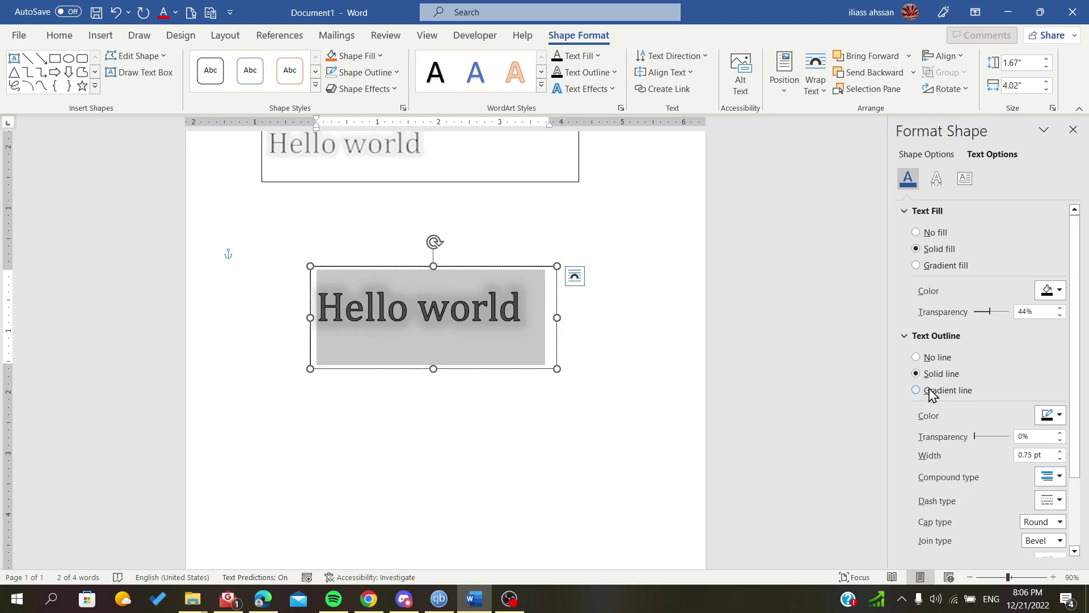
- Make the Hello world text outline white
{"action": "scroll", "coordinate": [984, 438], "scroll_direction": "down", "scroll_amount": 2}
{"action": "left_click", "coordinate": [1054, 362]}
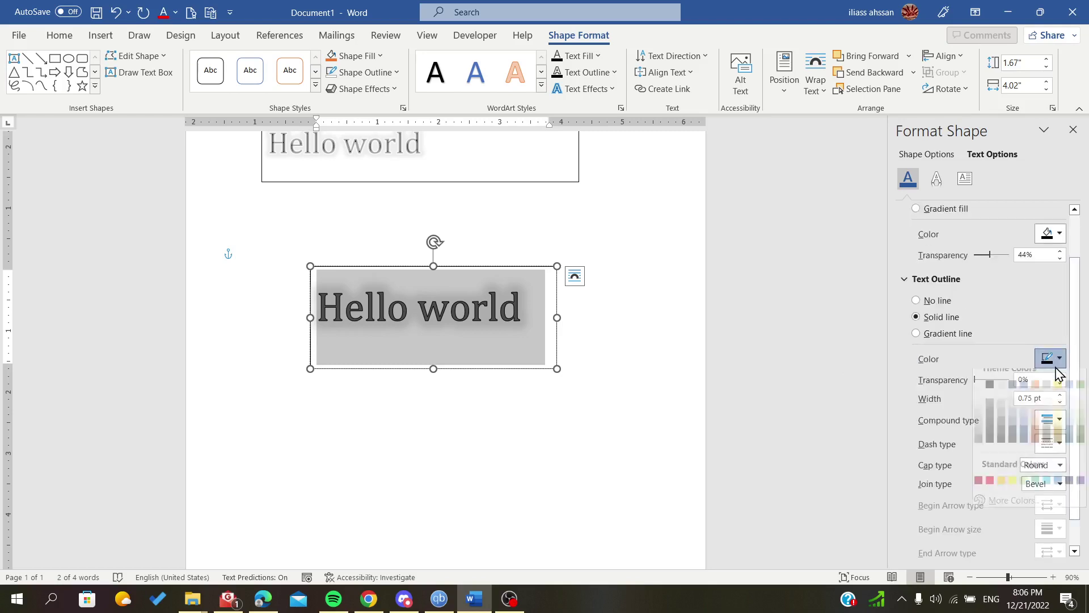
{"action": "left_click", "coordinate": [977, 397]}
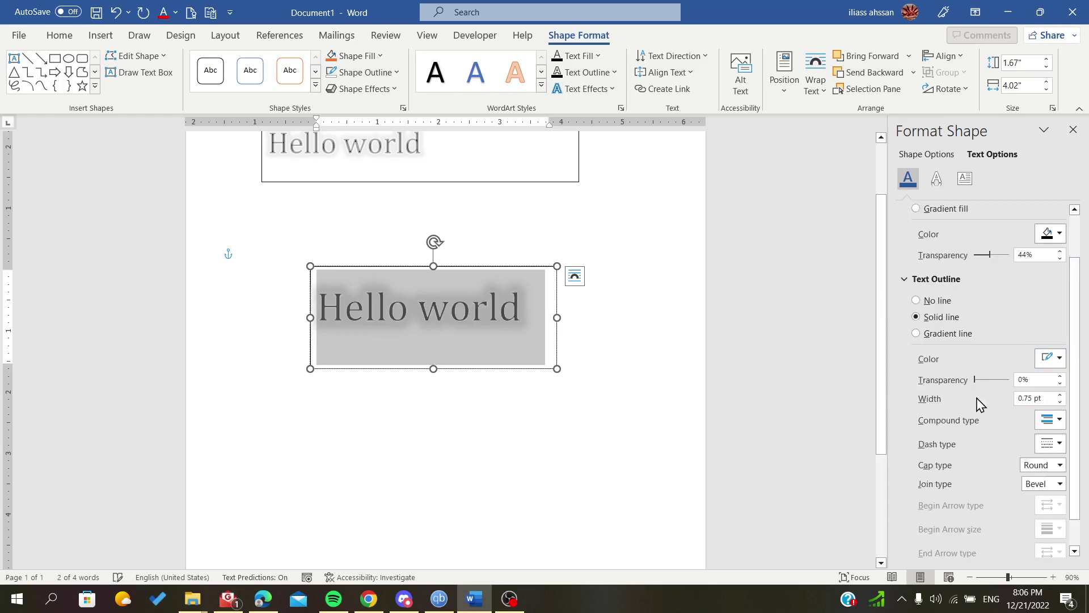
{"action": "left_click", "coordinate": [1047, 363]}
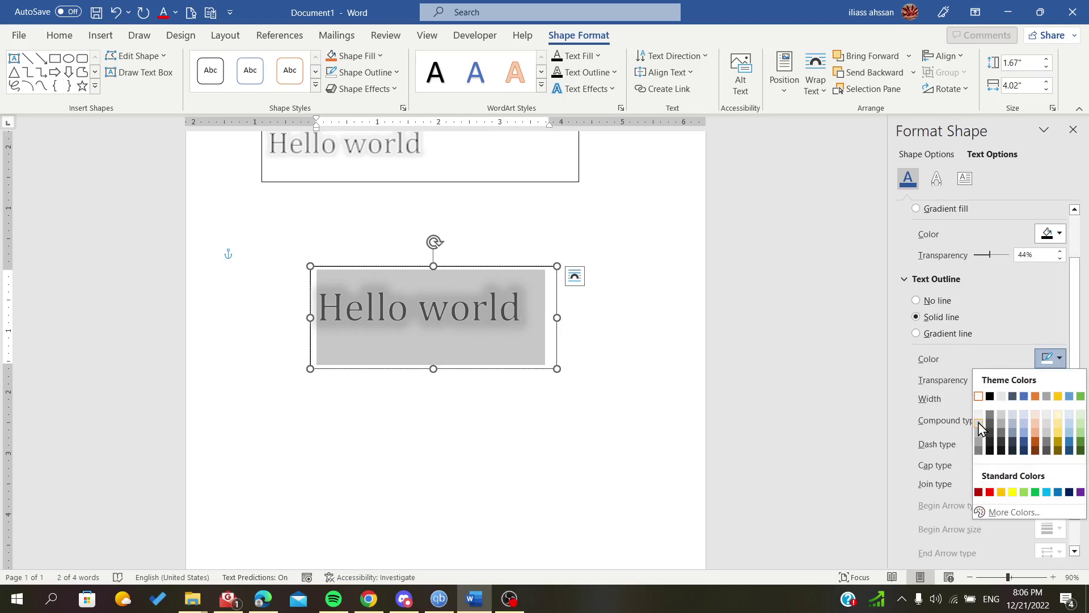
{"action": "left_click", "coordinate": [981, 421]}
- Widen the text outline to 2.25 pt and make it 47% transparent
{"action": "scroll", "coordinate": [1037, 376], "scroll_direction": "down", "scroll_amount": 1}
{"action": "left_click", "coordinate": [1060, 361]}
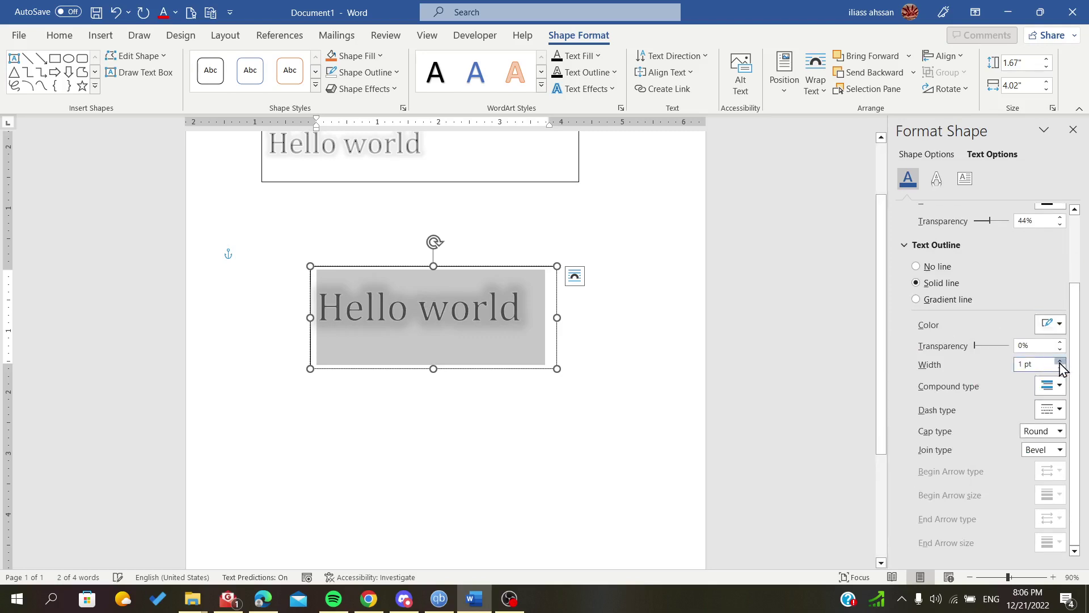
{"action": "left_click", "coordinate": [1060, 361]}
{"action": "left_click", "coordinate": [1060, 361]}
{"action": "left_click", "coordinate": [1059, 361]}
{"action": "left_click", "coordinate": [1060, 361]}
{"action": "left_click", "coordinate": [1059, 361]}
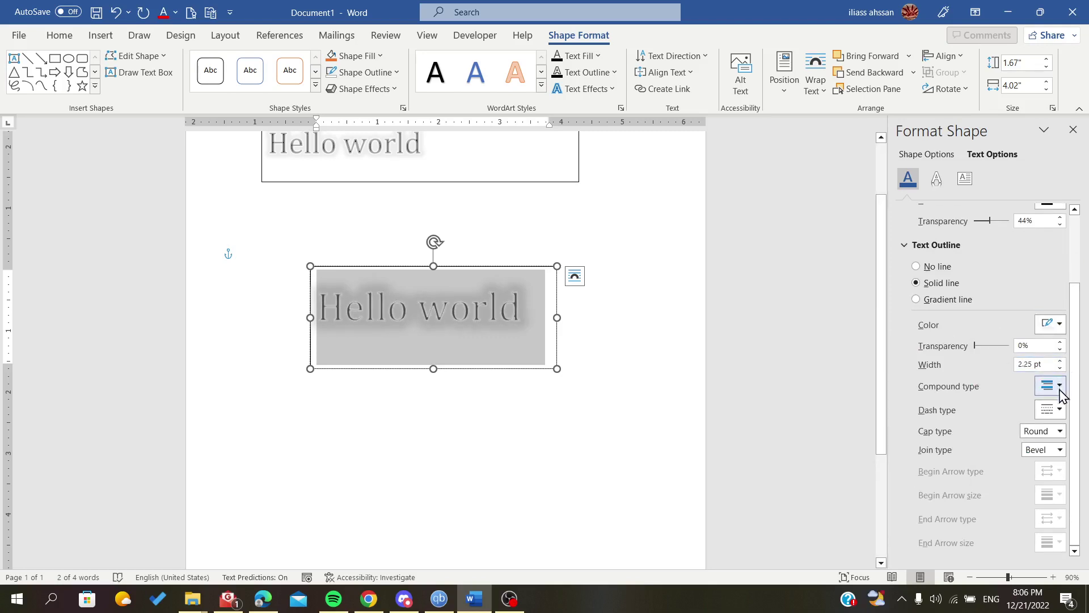
{"action": "left_click_drag", "start_coordinate": [974, 345], "coordinate": [989, 344]}
- Preview the outline, reselect the Hello world text and raise the outline width to 3 pt
{"action": "left_click", "coordinate": [454, 389]}
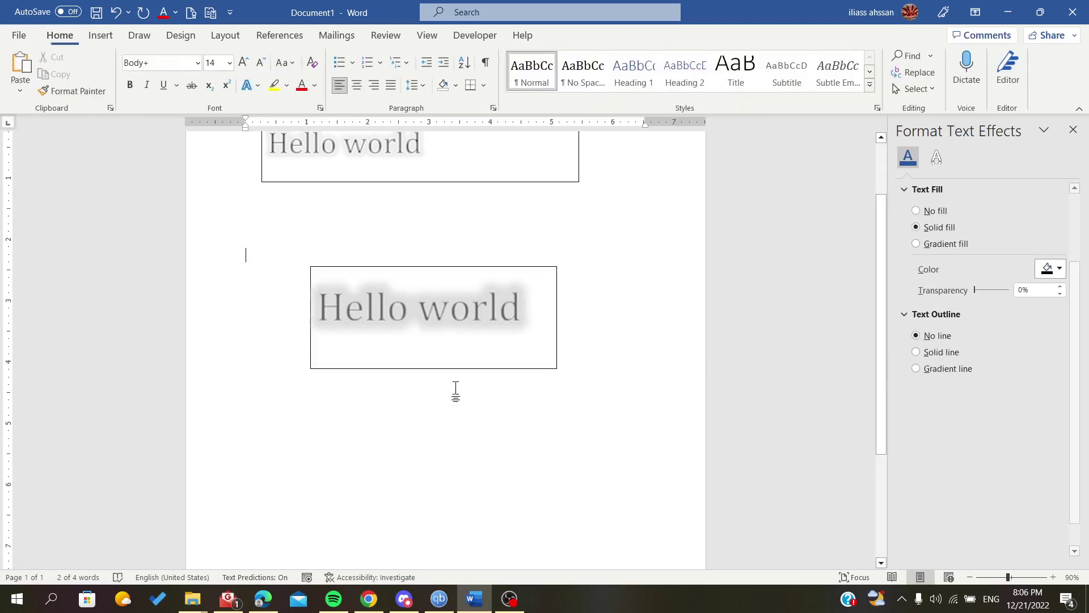
{"action": "left_click", "coordinate": [518, 324]}
{"action": "triple_click", "coordinate": [516, 323]}
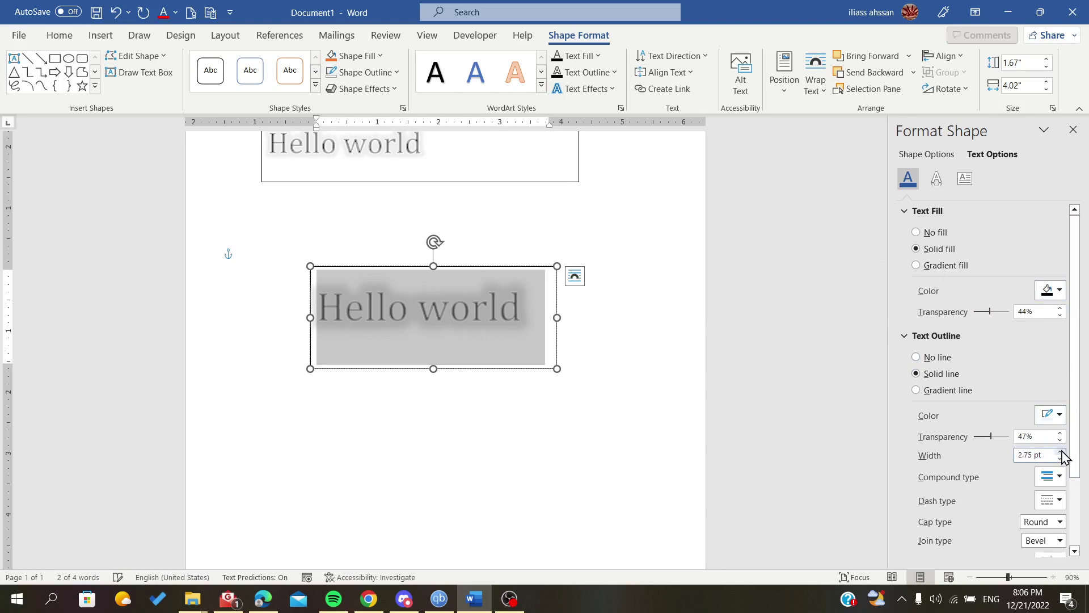
{"action": "left_click", "coordinate": [1058, 291]}
{"action": "left_click", "coordinate": [990, 364]}
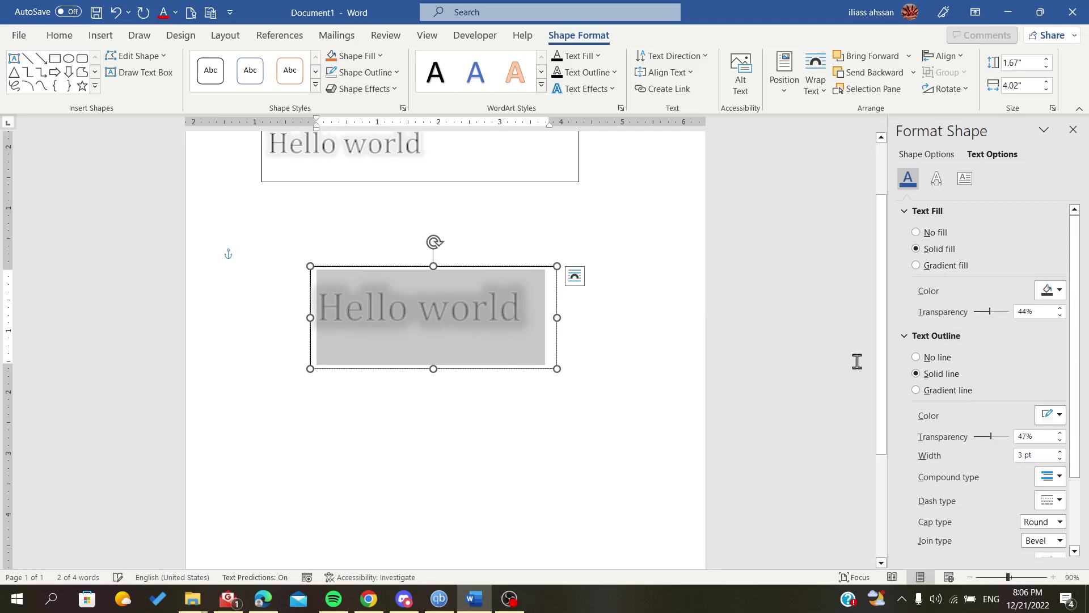
{"action": "left_click", "coordinate": [612, 348]}
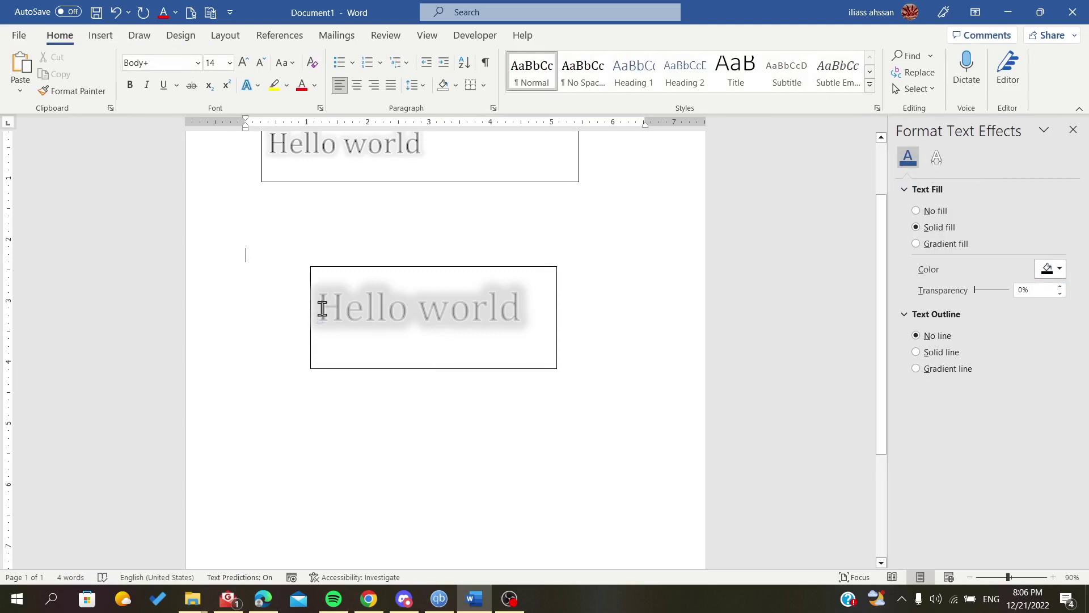
- Select the Hello world text and change its fill from black to a light gray
{"action": "left_click", "coordinate": [525, 313]}
{"action": "left_click_drag", "start_coordinate": [525, 313], "coordinate": [319, 316]}
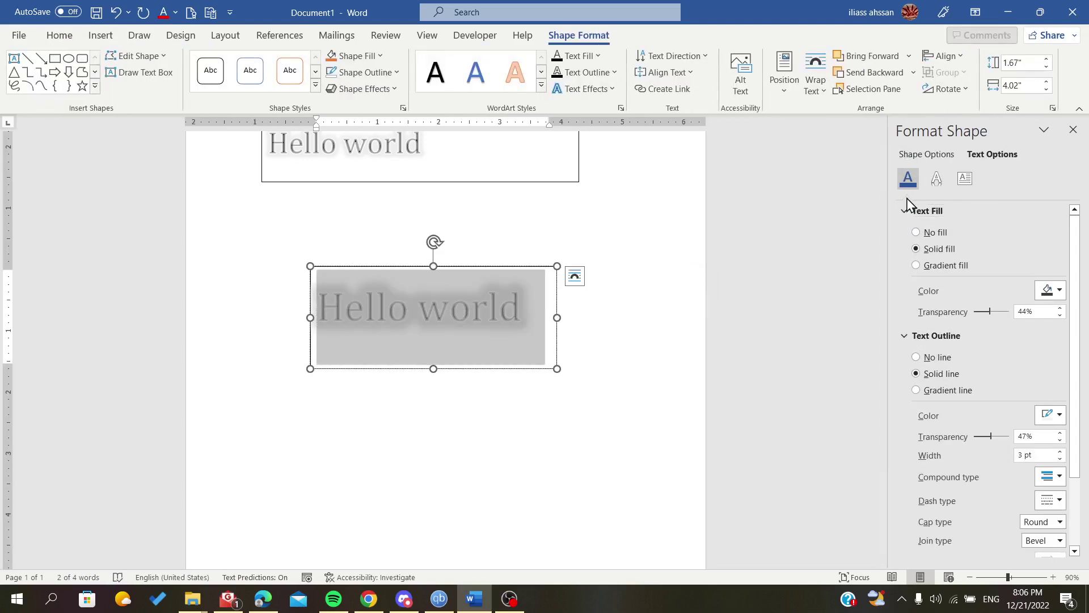
{"action": "left_click", "coordinate": [1042, 299]}
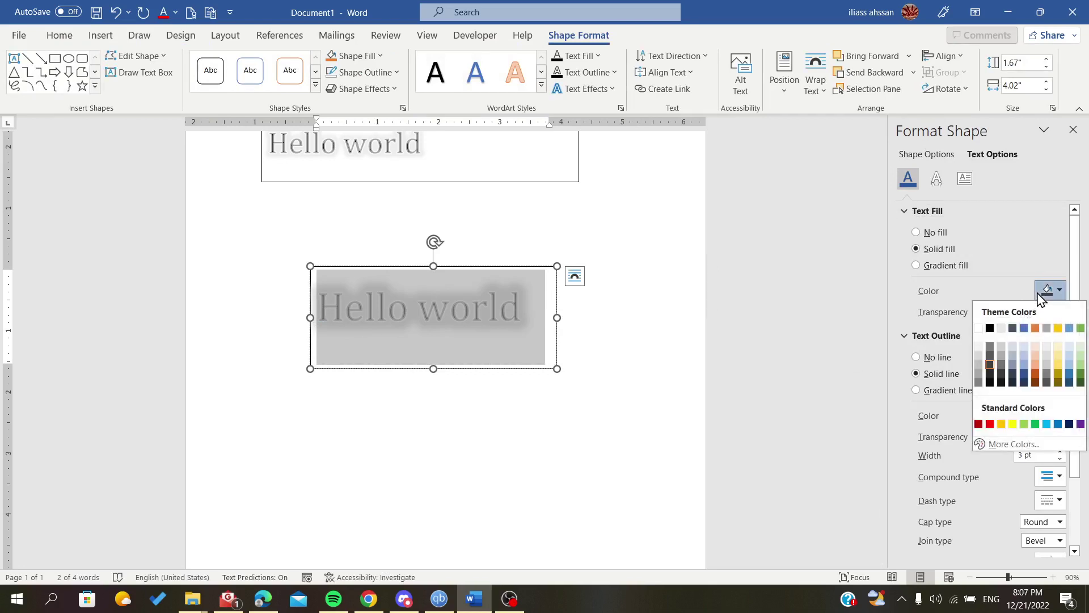
{"action": "left_click", "coordinate": [990, 328]}
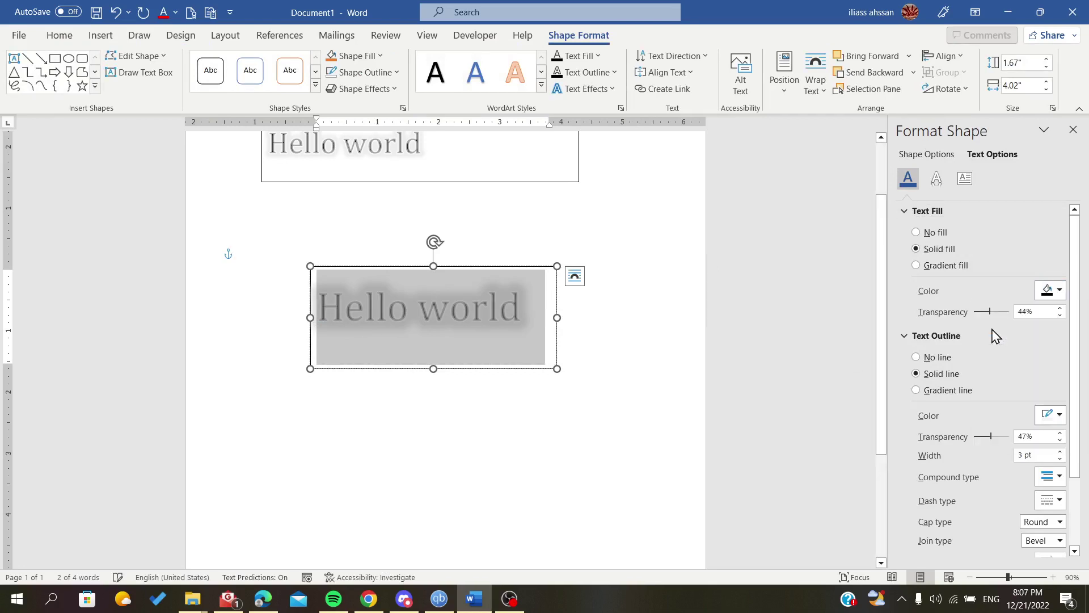
{"action": "left_click", "coordinate": [1048, 291]}
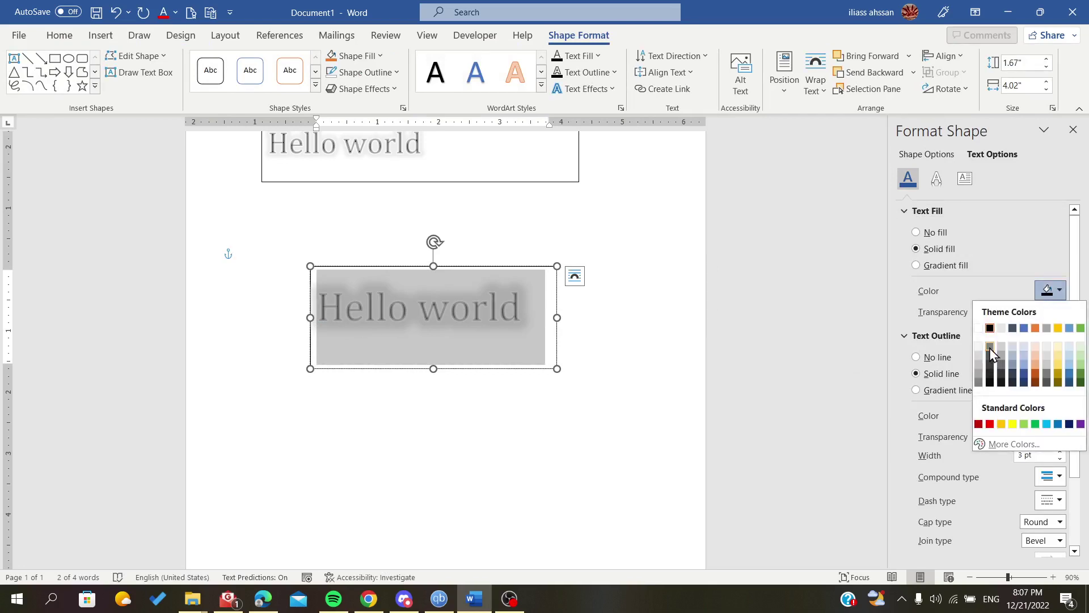
{"action": "left_click", "coordinate": [990, 363]}
- Preview the gray lettering, then reselect all of the lower box's Hello world text
{"action": "left_click", "coordinate": [540, 358]}
{"action": "left_click_drag", "start_coordinate": [521, 323], "coordinate": [369, 323]}
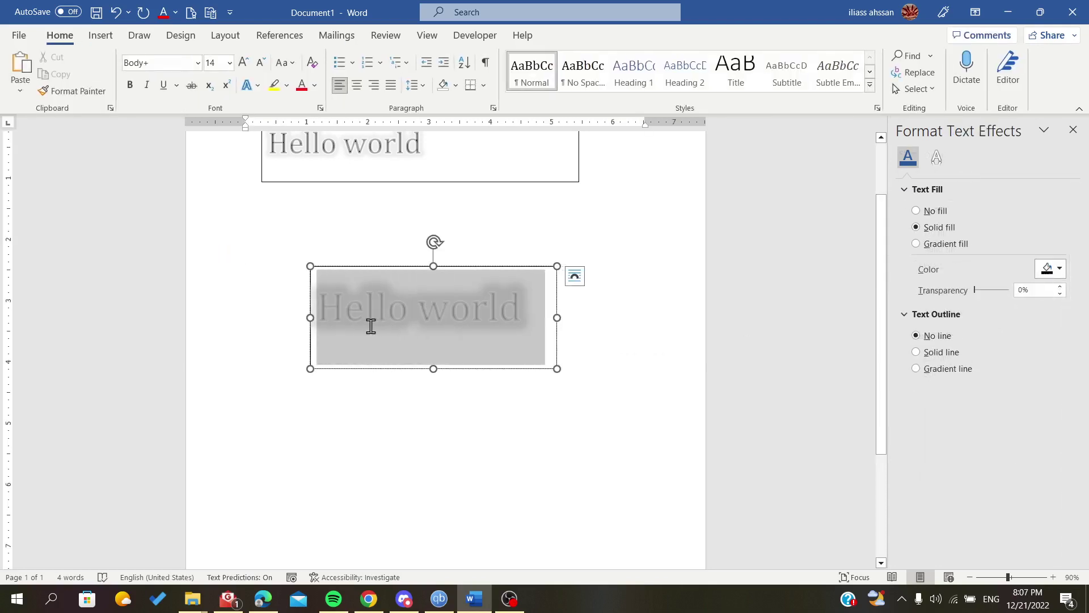
{"action": "left_click", "coordinate": [638, 372]}
{"action": "scroll", "coordinate": [639, 373], "scroll_direction": "up", "scroll_amount": 3}
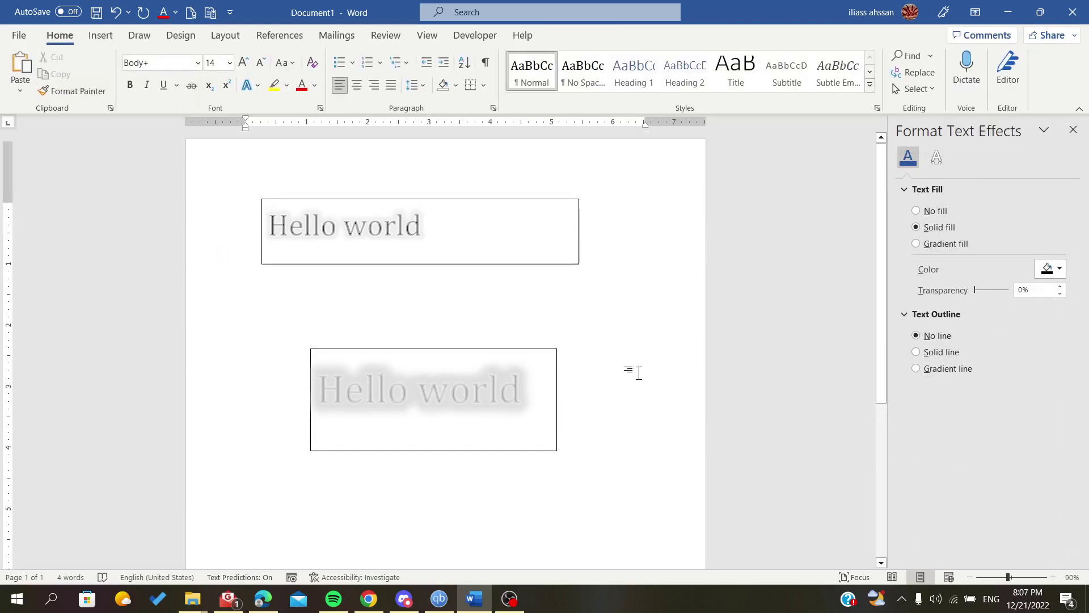
{"action": "left_click", "coordinate": [441, 353]}
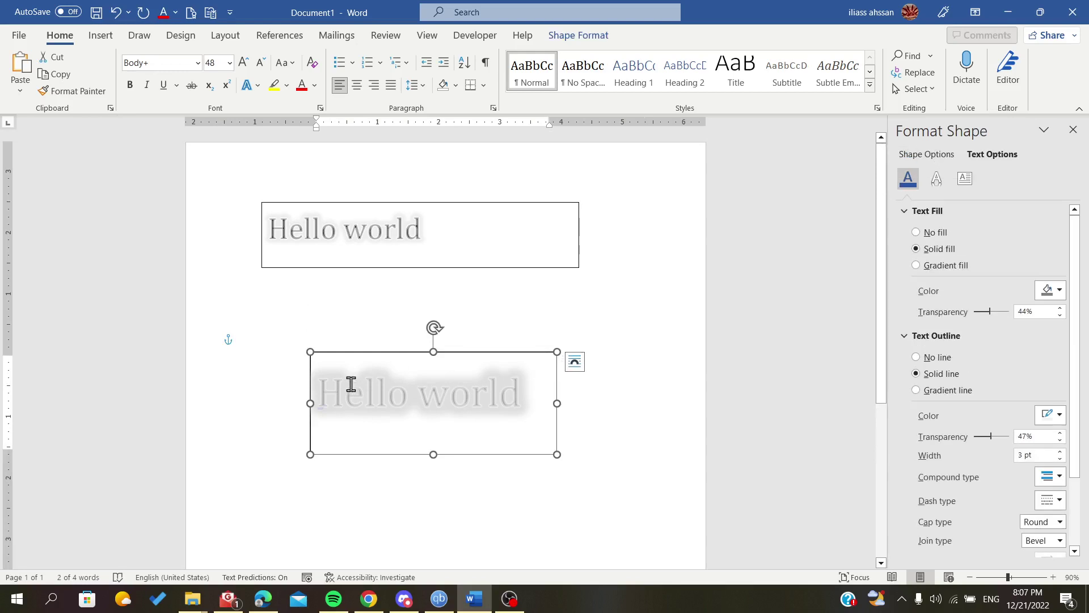
{"action": "left_click_drag", "start_coordinate": [321, 390], "coordinate": [526, 390]}
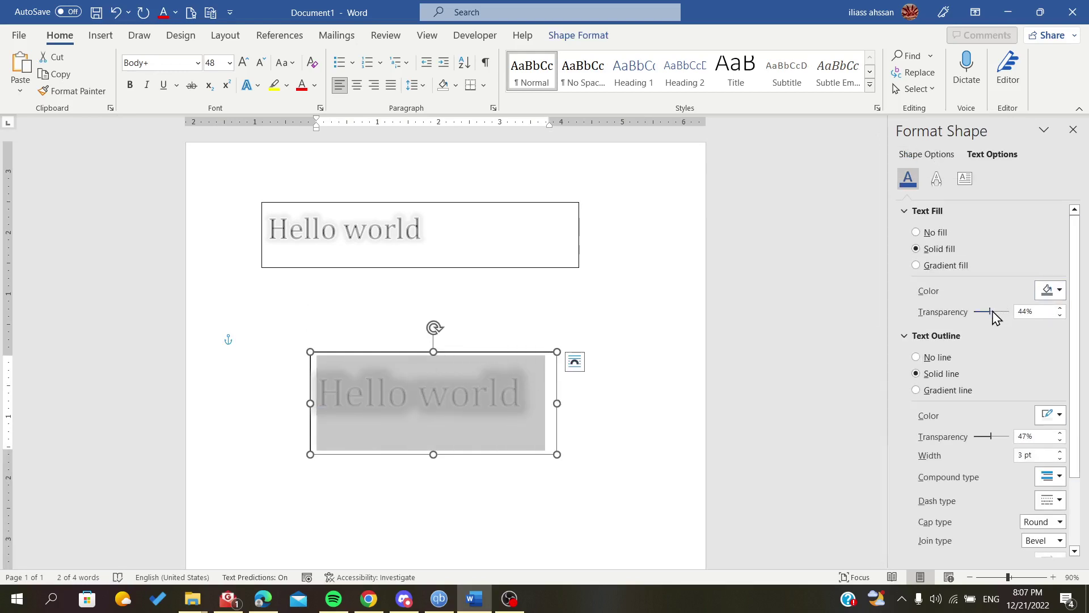
- Shrink the Hello world glow to 12 pt and preview the smaller halo
{"action": "left_click", "coordinate": [937, 180]}
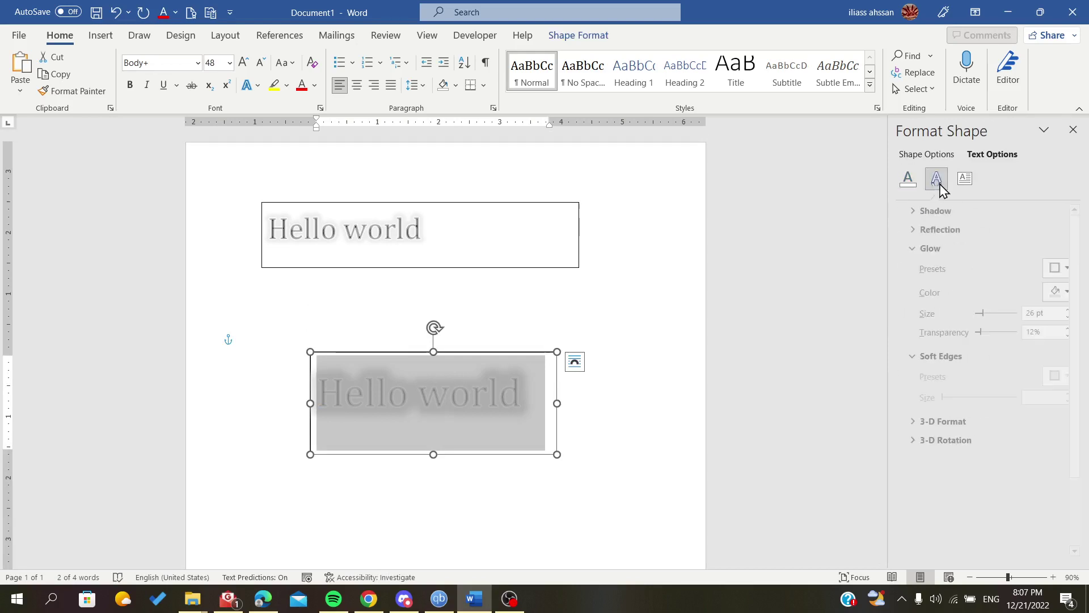
{"action": "left_click_drag", "start_coordinate": [977, 318], "coordinate": [970, 322]}
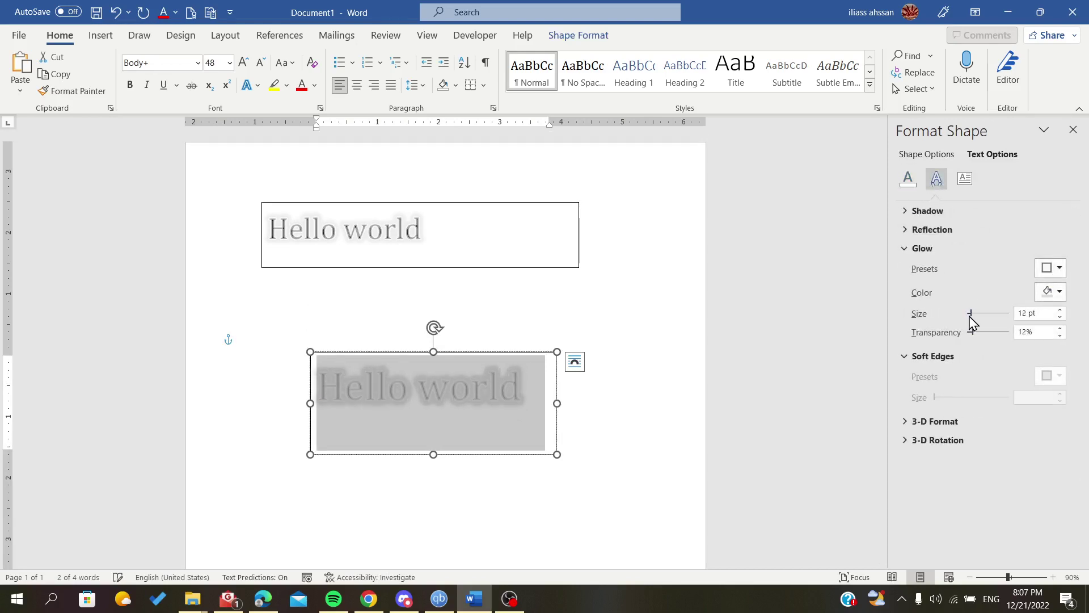
{"action": "left_click", "coordinate": [691, 395]}
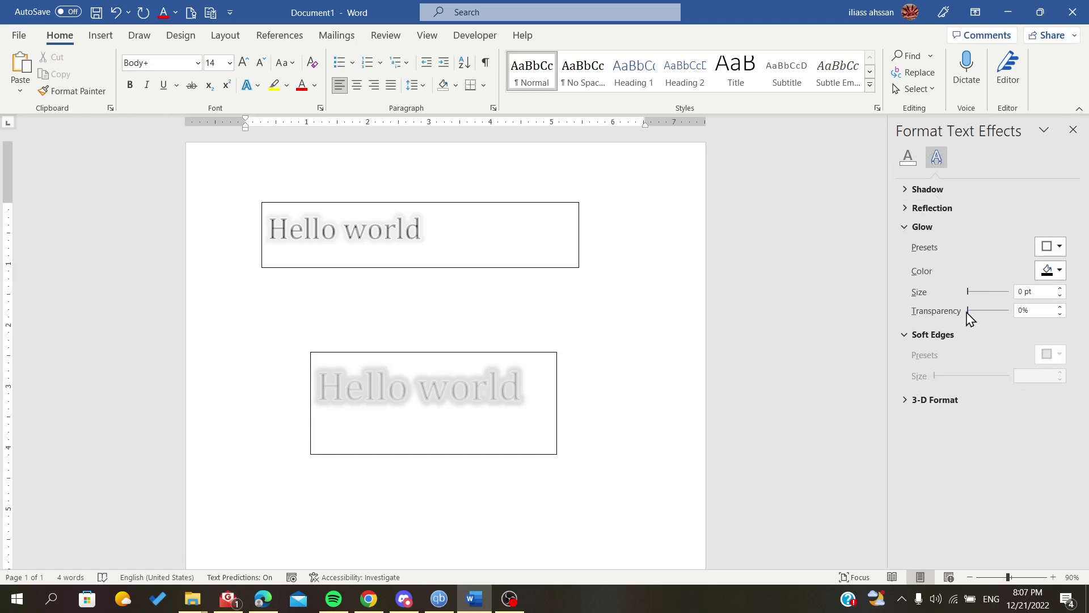
- Reselect the text and raise the glow transparency to 63% for a fainter halo
{"action": "left_click", "coordinate": [908, 157]}
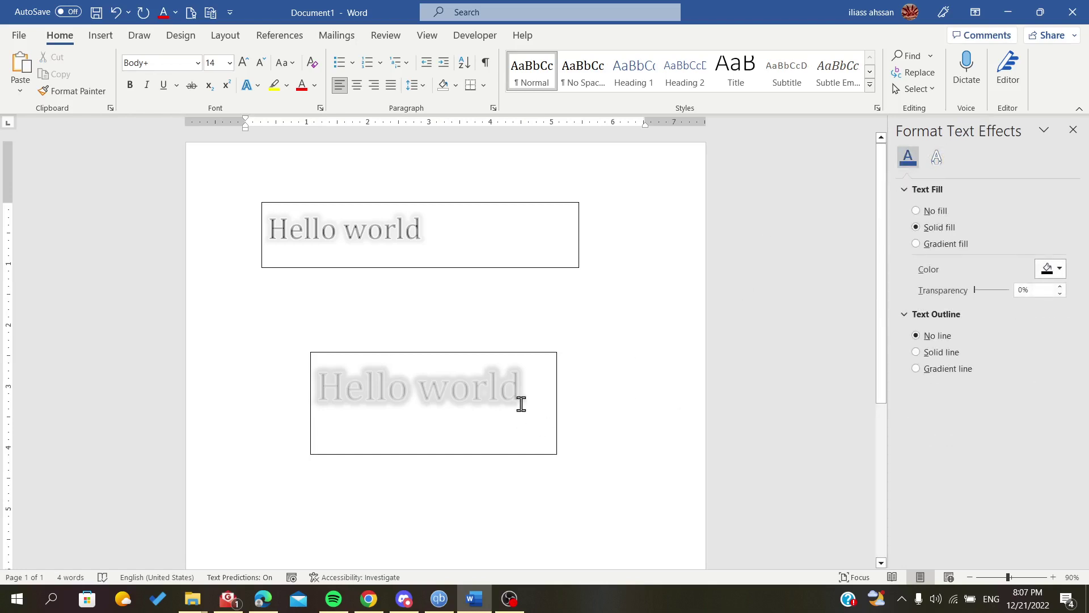
{"action": "left_click_drag", "start_coordinate": [520, 404], "coordinate": [314, 408]}
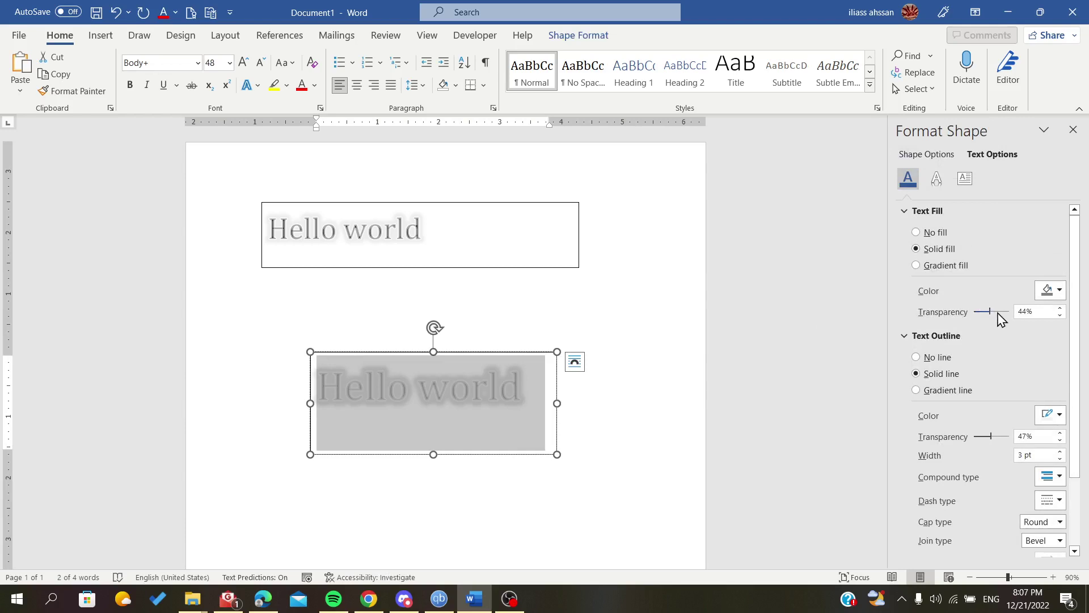
{"action": "left_click", "coordinate": [936, 178]}
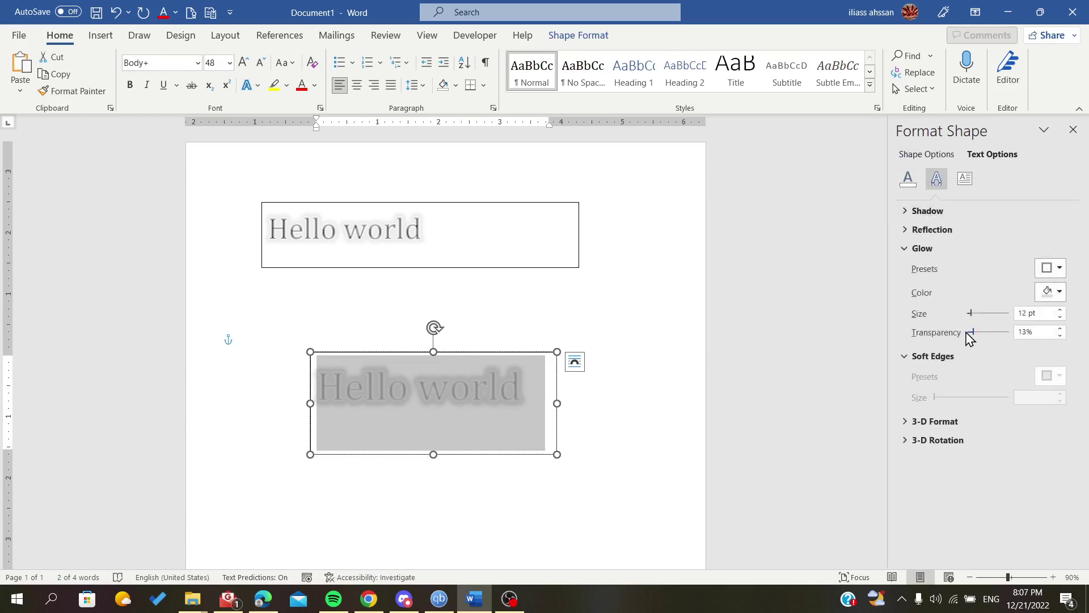
{"action": "left_click_drag", "start_coordinate": [971, 331], "coordinate": [995, 329]}
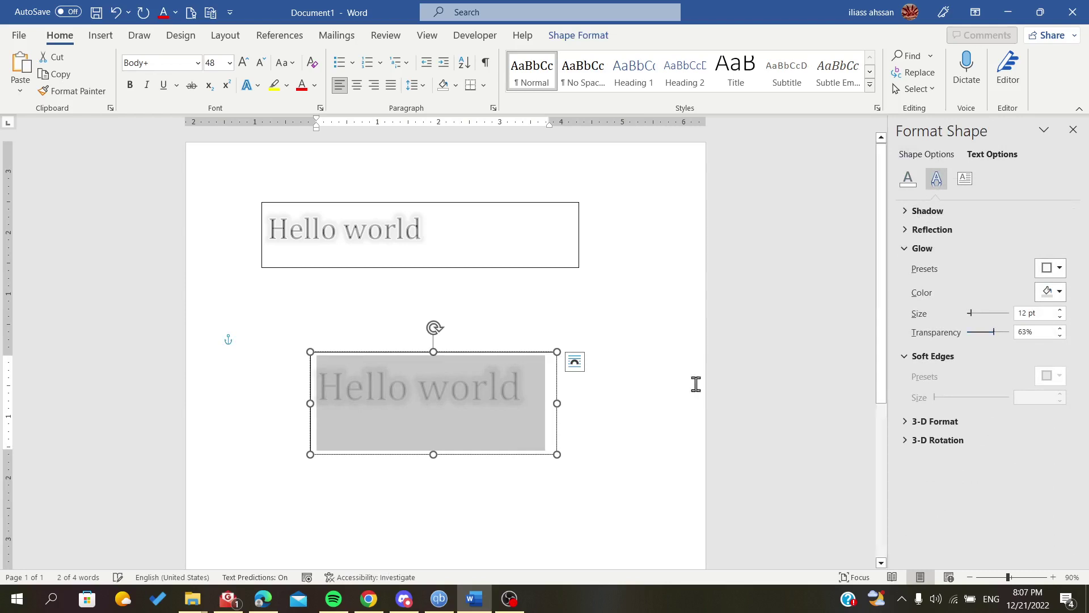
{"action": "left_click", "coordinate": [637, 403]}
{"action": "left_click", "coordinate": [333, 396]}
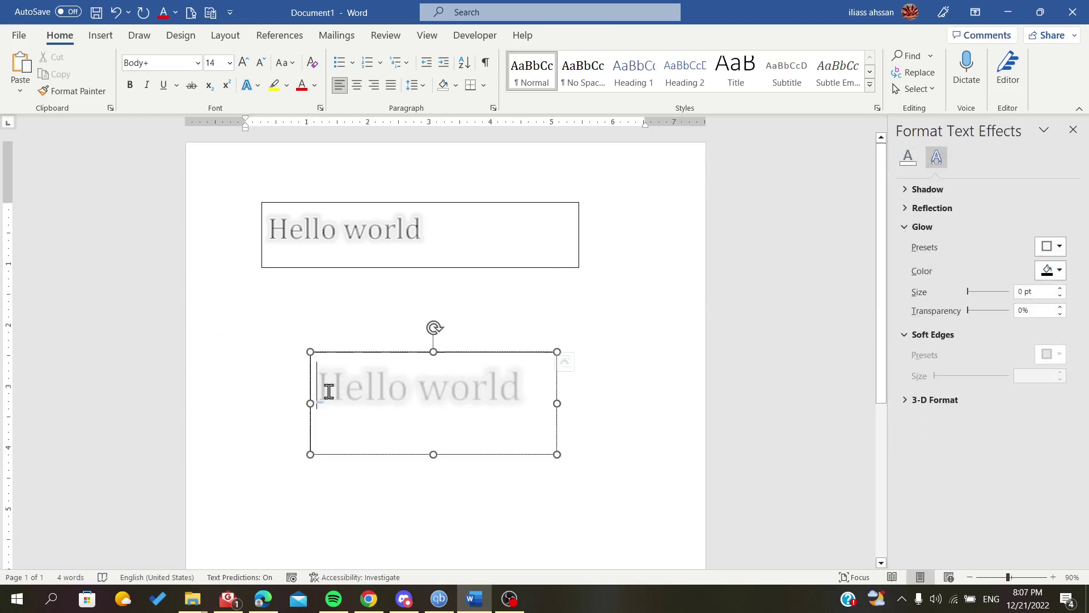
{"action": "left_click_drag", "start_coordinate": [326, 384], "coordinate": [513, 397]}
- Dismiss the download notification, inspect the faint gray lettering, and return to Text Fill & Outline
{"action": "left_click", "coordinate": [614, 438]}
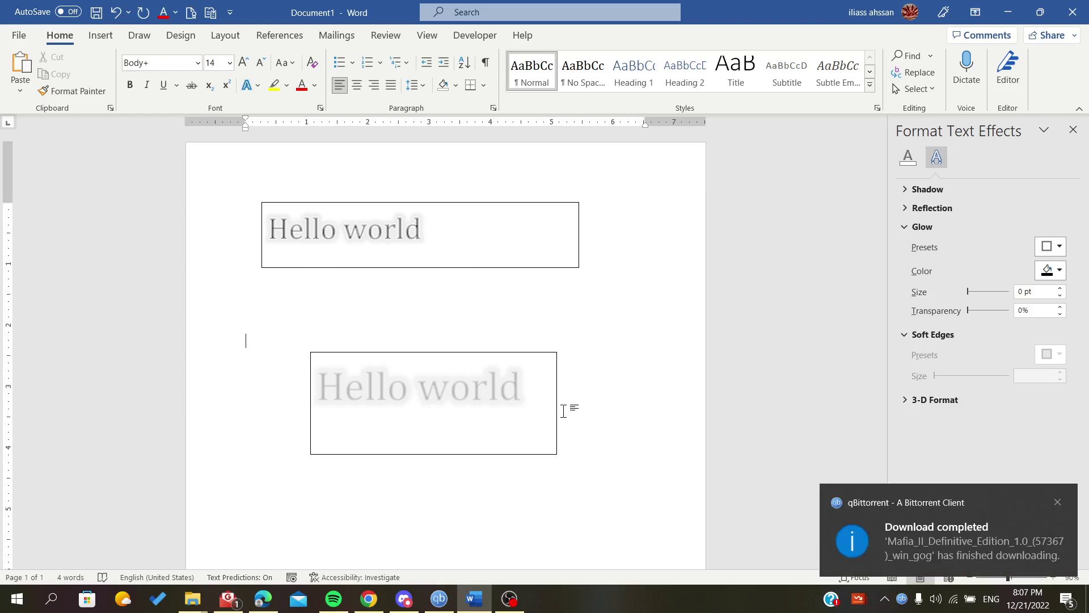
{"action": "left_click", "coordinate": [1058, 503]}
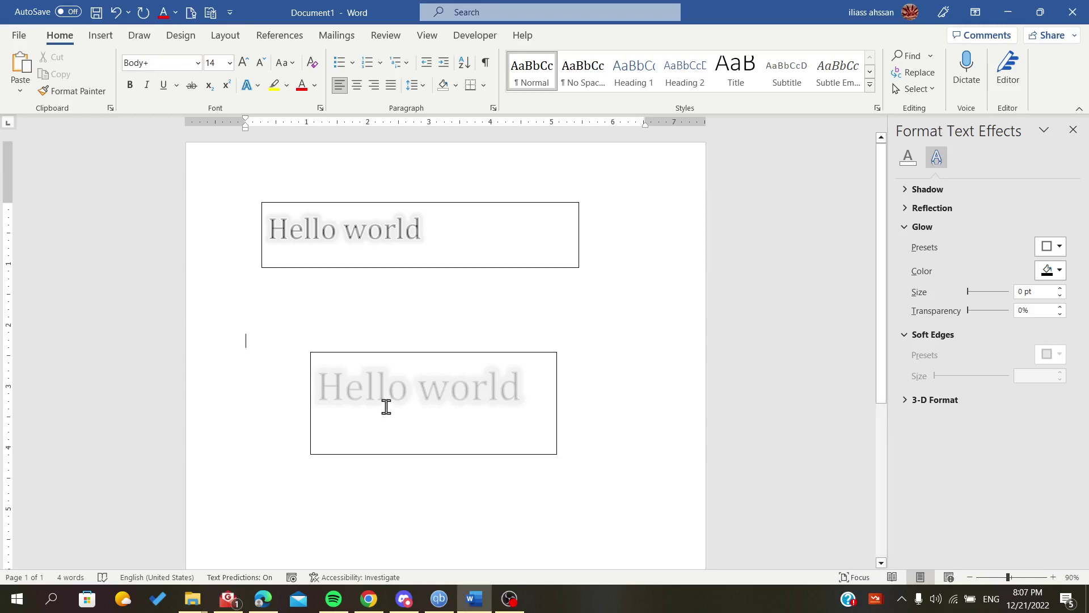
{"action": "left_click_drag", "start_coordinate": [319, 386], "coordinate": [516, 389]}
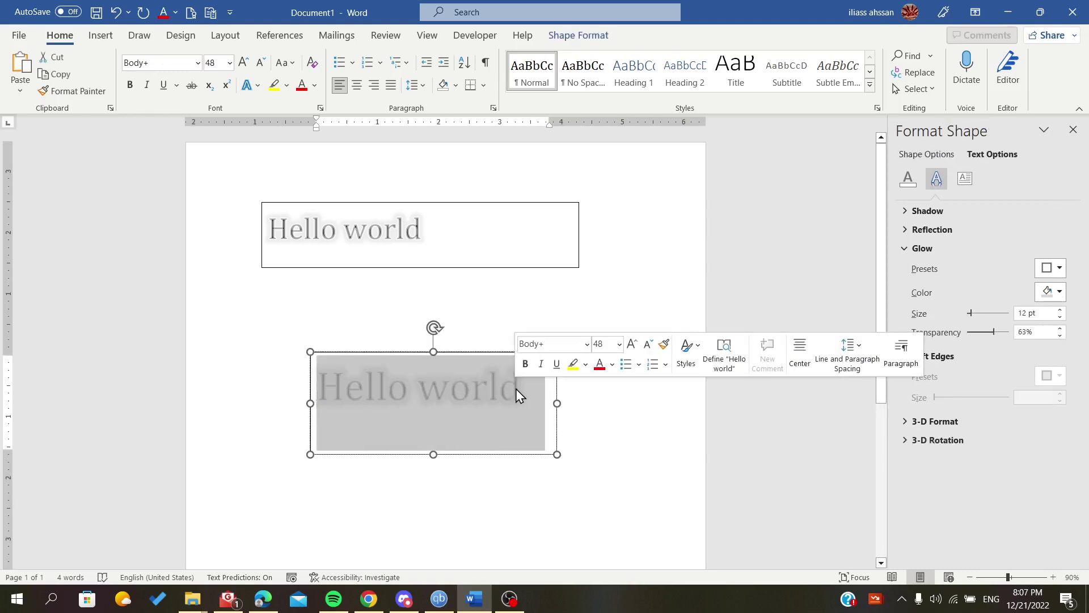
{"action": "left_click", "coordinate": [470, 307]}
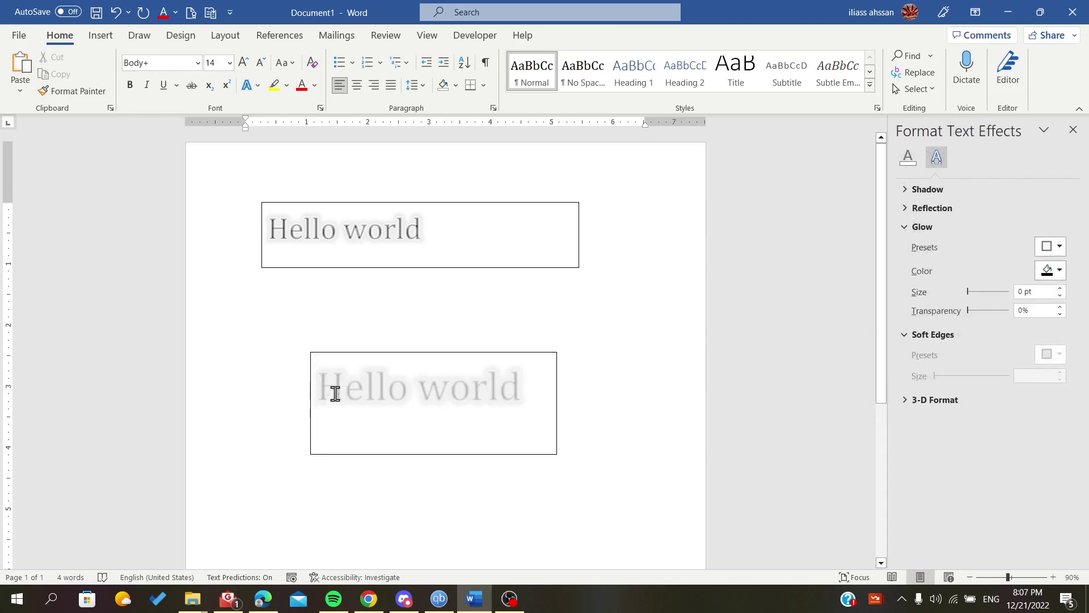
{"action": "left_click_drag", "start_coordinate": [318, 387], "coordinate": [521, 388]}
{"action": "left_click", "coordinate": [477, 306]}
{"action": "left_click", "coordinate": [907, 156]}
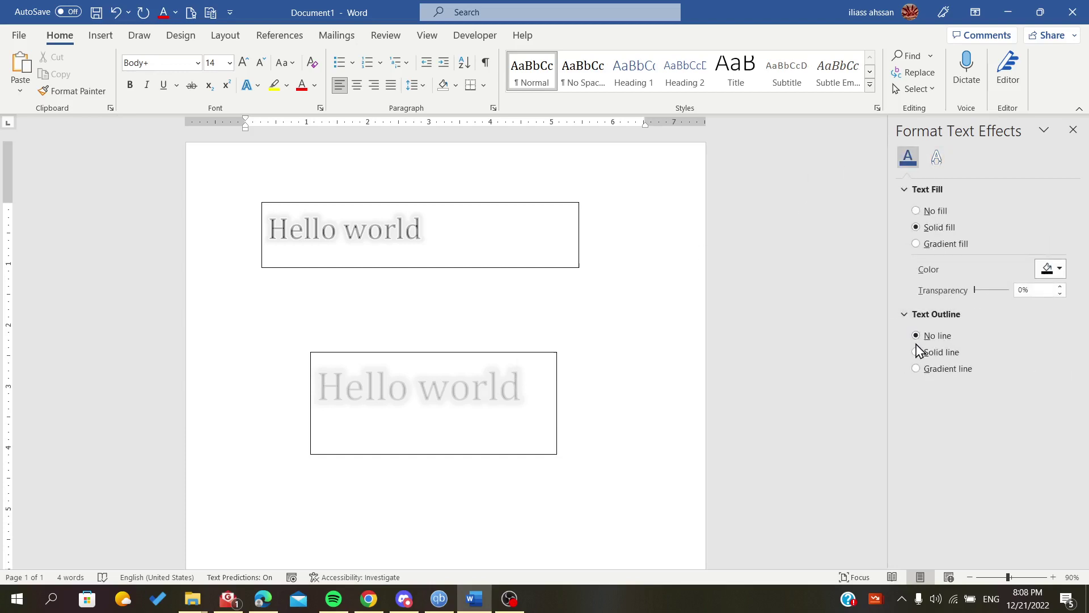